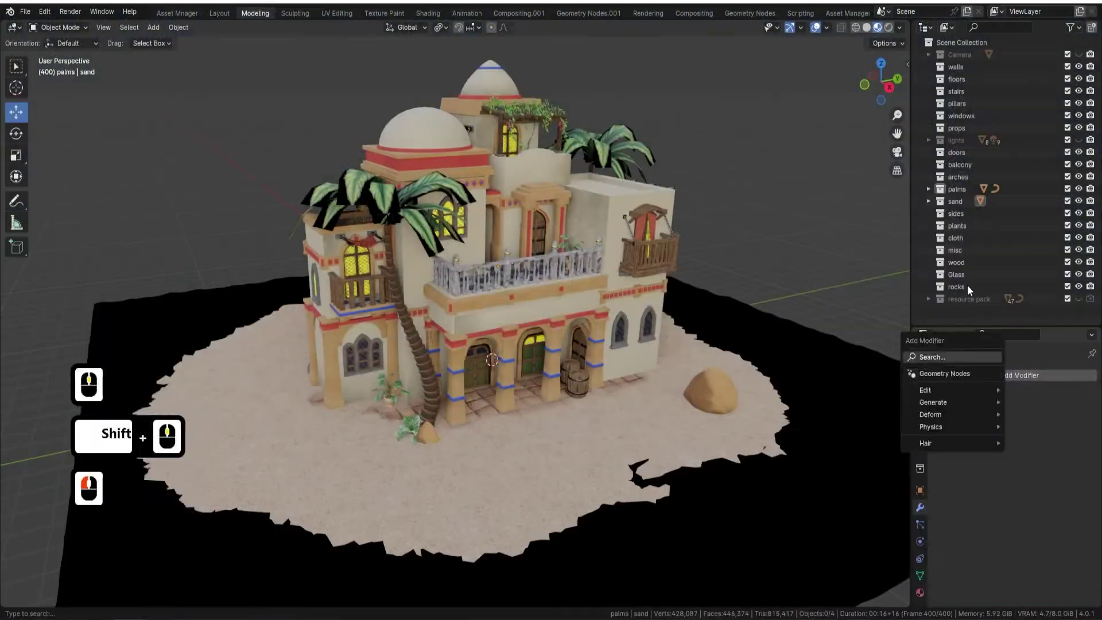
Step: Add a Geometry Nodes modifier to the sand using the Snow & Icicles group, Max Angle 1
click(945, 376)
click(944, 413)
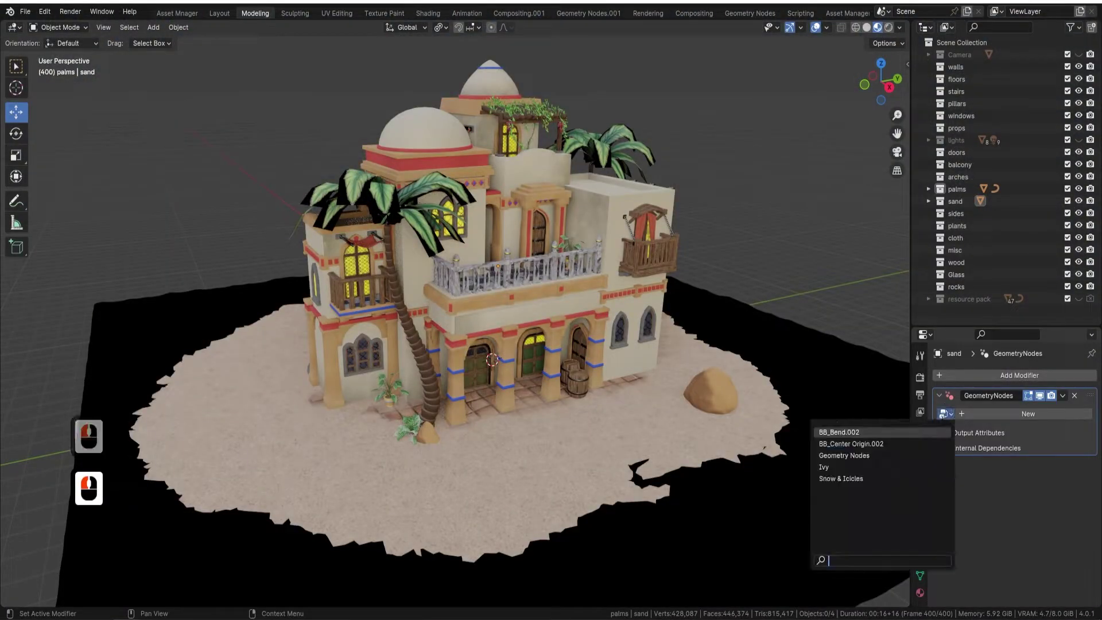
click(854, 470)
text(1)
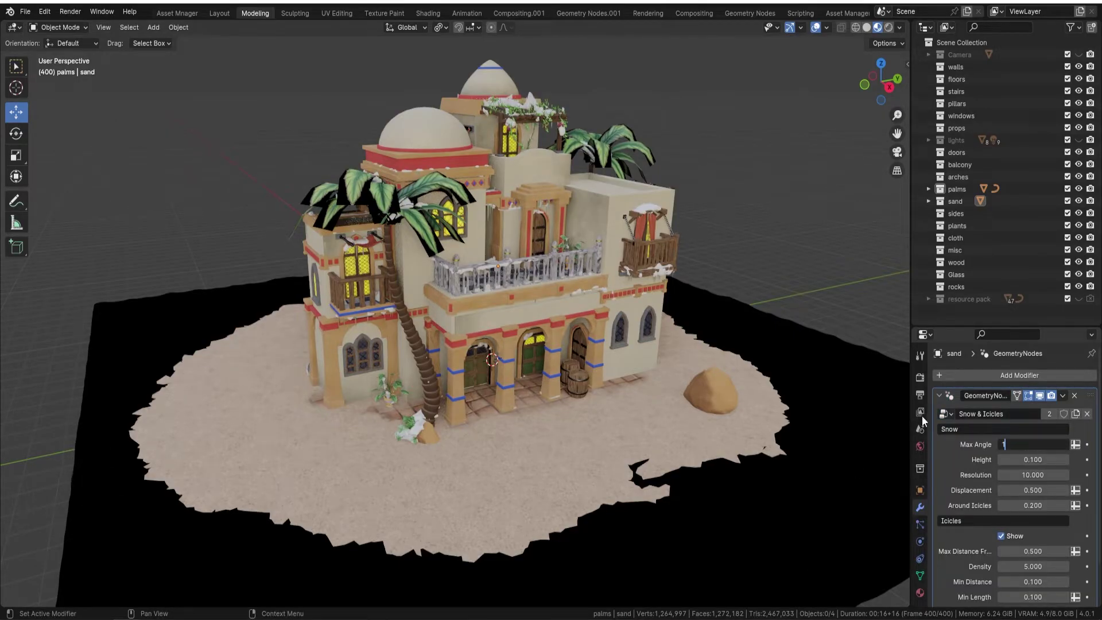
key(Return)
Step: Set the snow Height to 1 and orbit to inspect the snow-covered house
click(1041, 459)
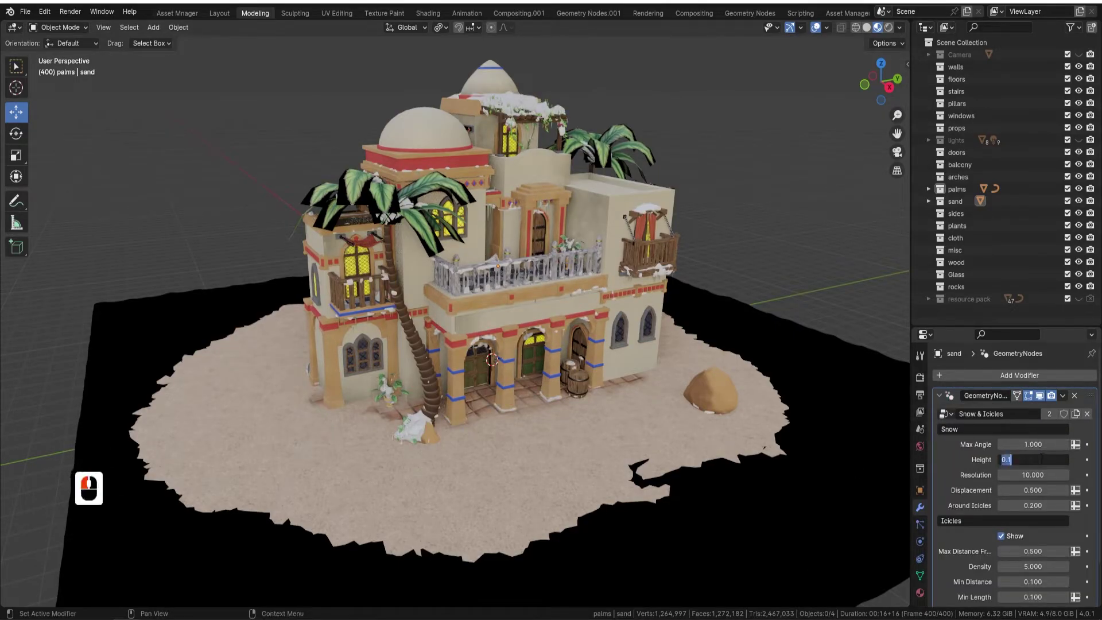
text(1)
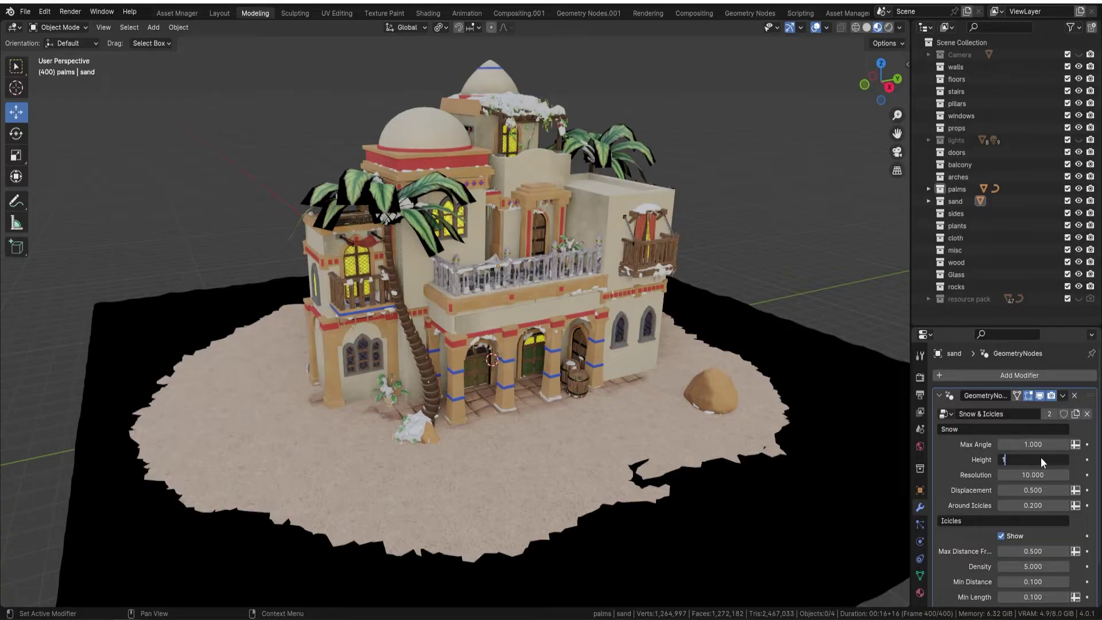
key(Return)
scroll(727, 373, up, 3)
middle_drag(727, 373, 729, 296)
scroll(1010, 488, down, 2)
drag(1026, 566, 1032, 518)
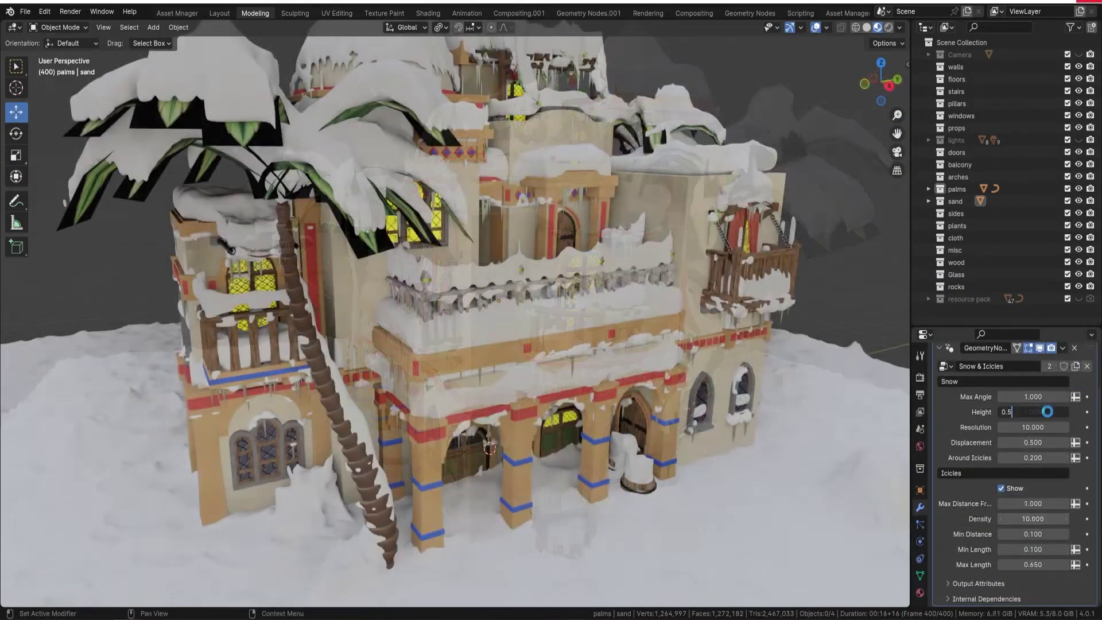
Step: Lower the snow Height to 0.5 and view the house from another side
click(1047, 412)
text(0.5)
key(Return)
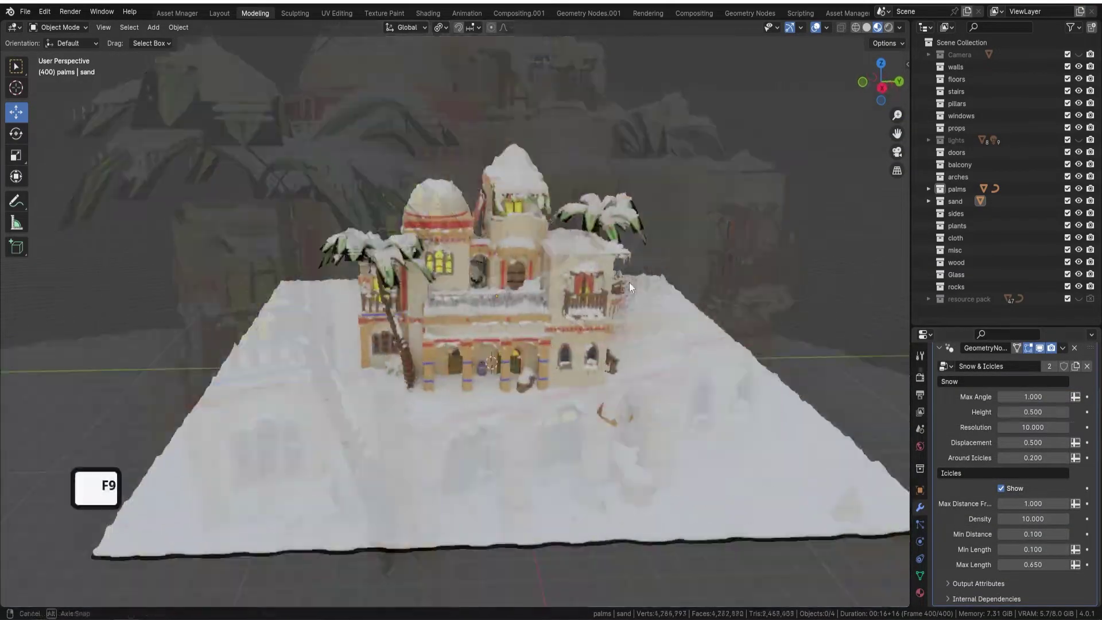
middle_drag(629, 283, 411, 274)
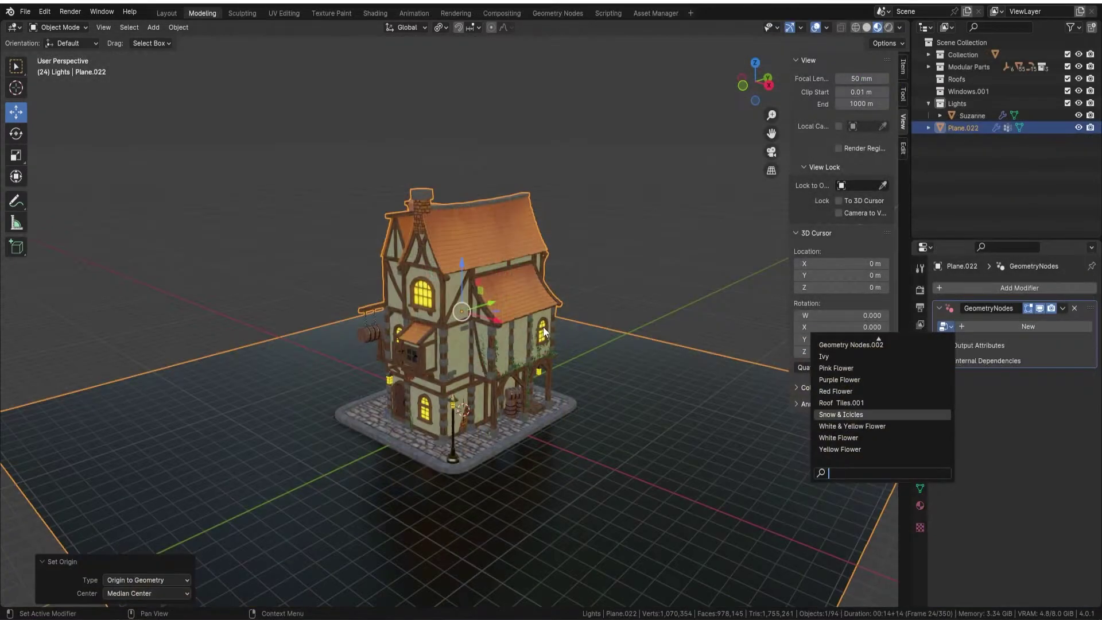
Step: Apply Snow & Icicles to Plane.022 with icicle Density 10 and snow Height 0.5
key(Return)
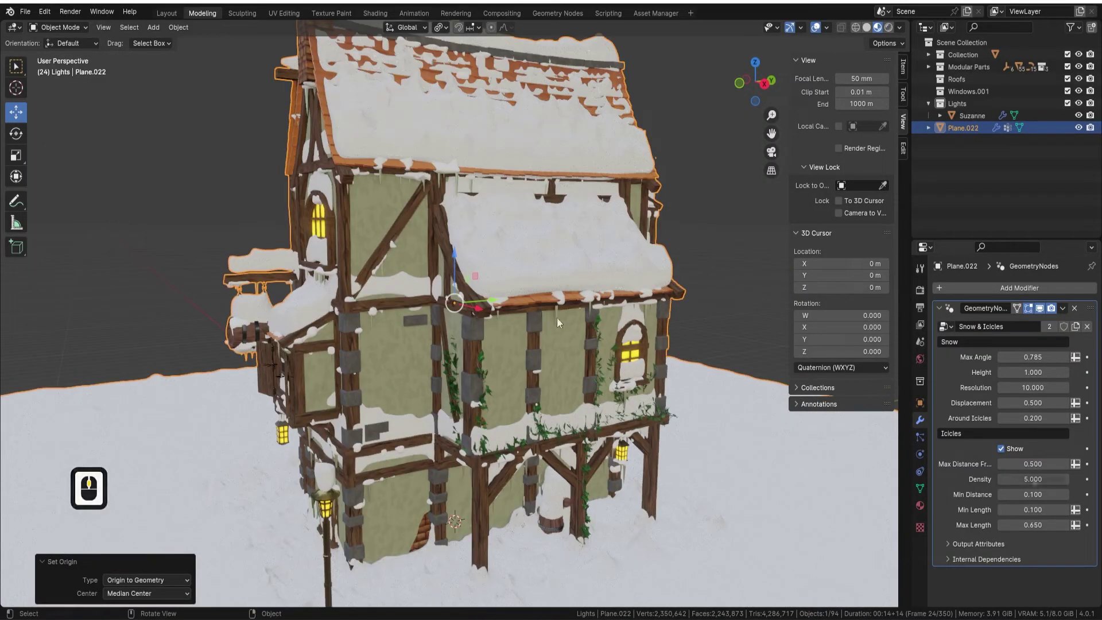
click(1032, 478)
text(10)
key(Return)
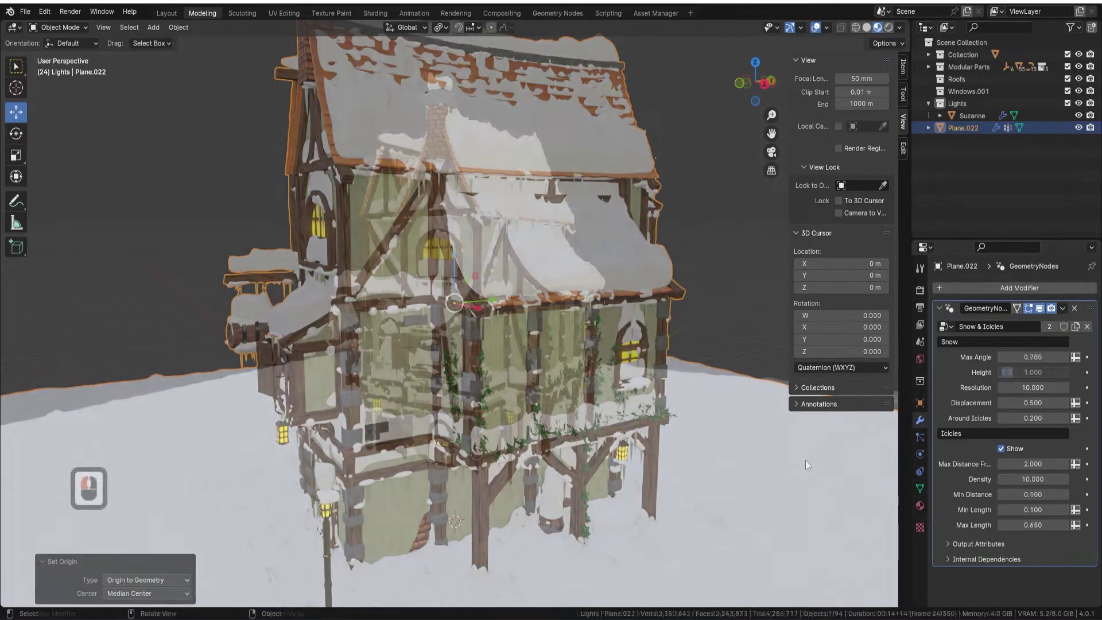
text(0.5)
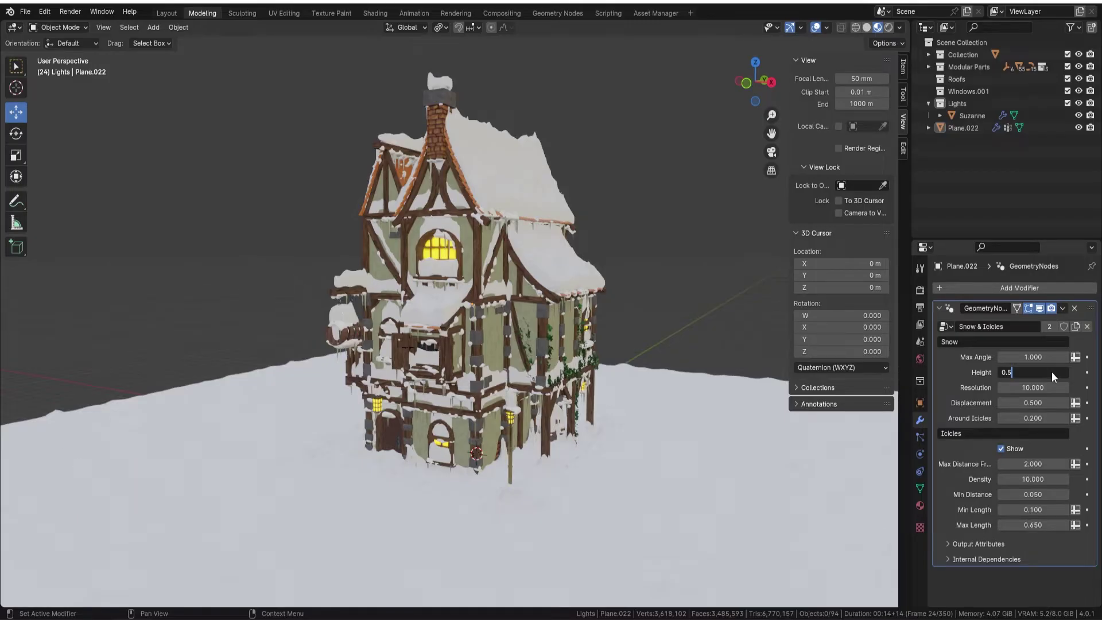
key(Return)
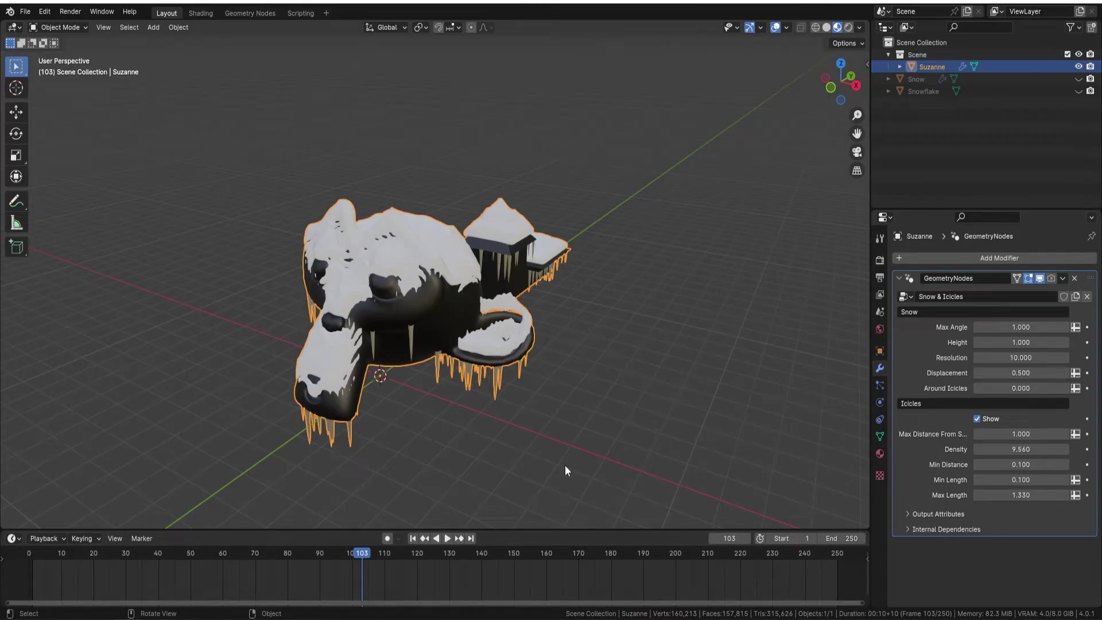
Step: Orbit around the snowy Suzanne to a higher oblique view
key(F9)
click(437, 312)
click(437, 312)
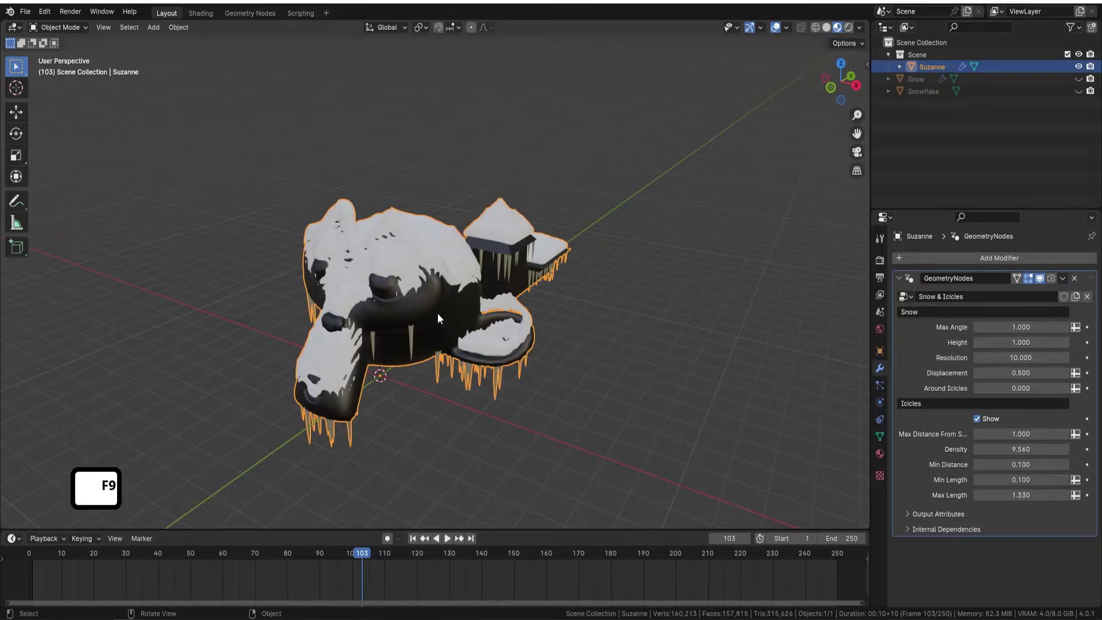
mouse_move(491, 341)
middle_down()
mouse_move(532, 322)
mouse_move(474, 332)
middle_up()
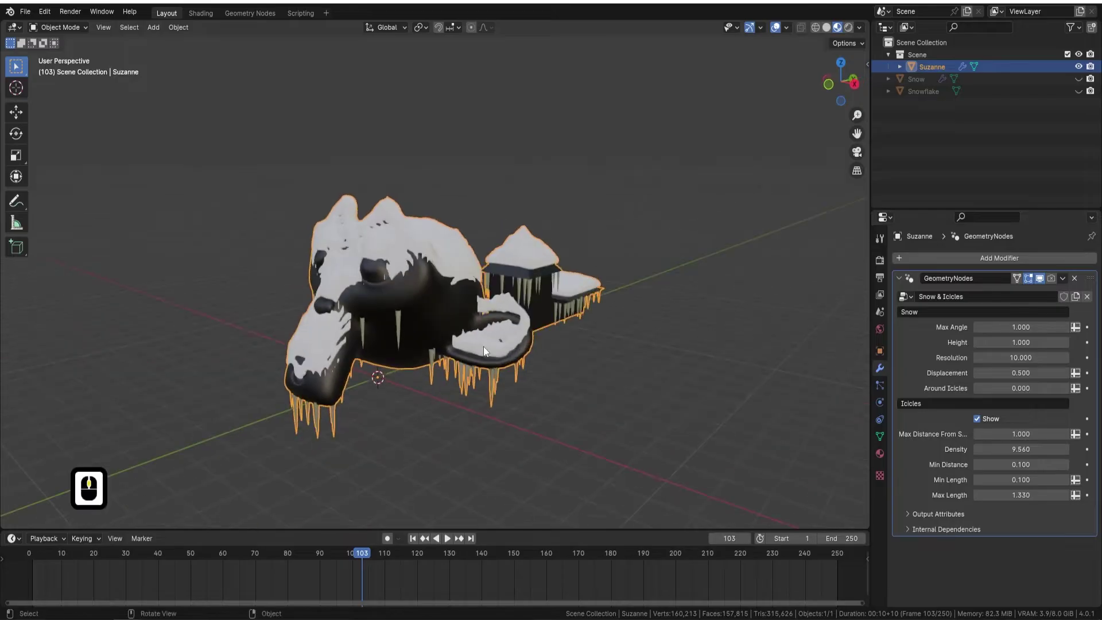
shift+middle_drag(521, 360, 762, 315)
middle_drag(821, 278, 858, 40)
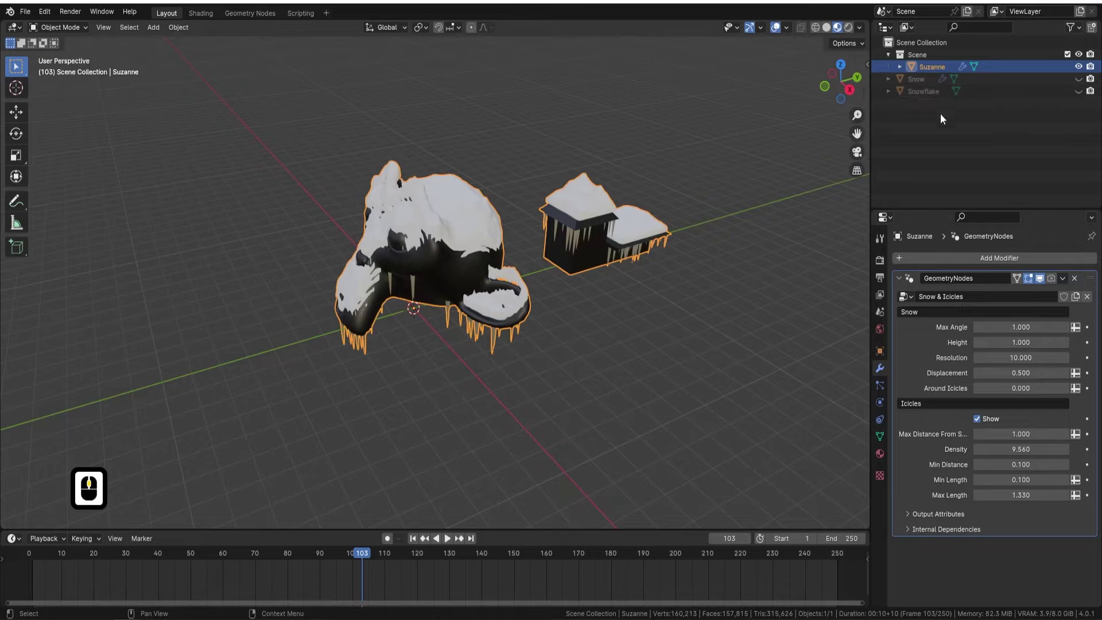
Step: Unhide Snow and Snowflake in the Outliner, inspect the scene, then hide Snow again
click(1078, 78)
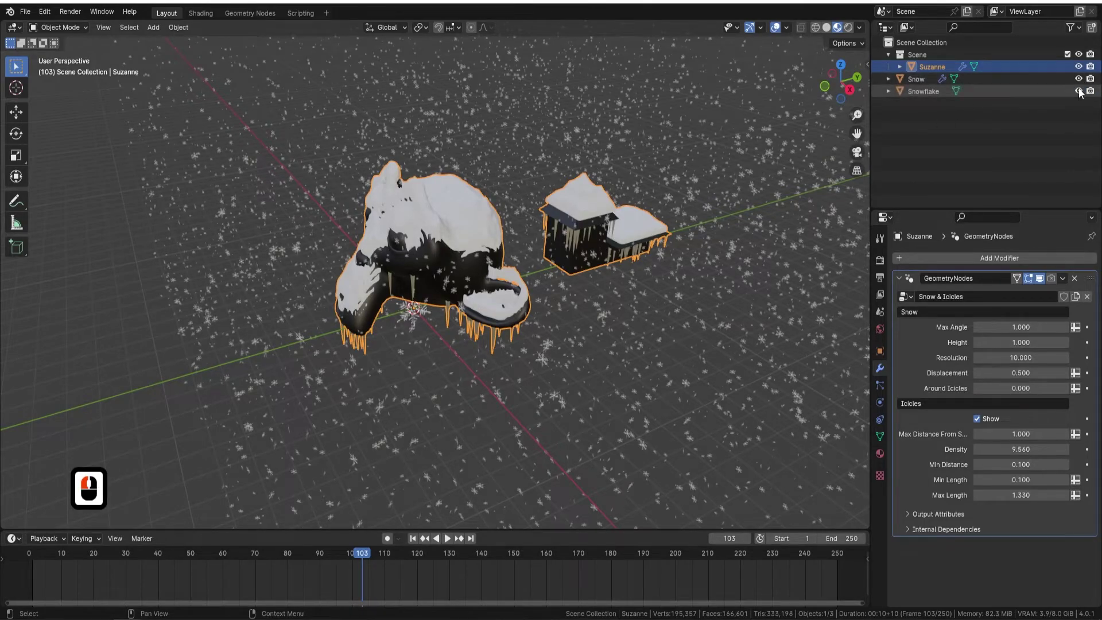
click(1079, 91)
middle_drag(538, 292, 630, 270)
shift+middle_drag(561, 255, 626, 225)
scroll(619, 229, up, 3)
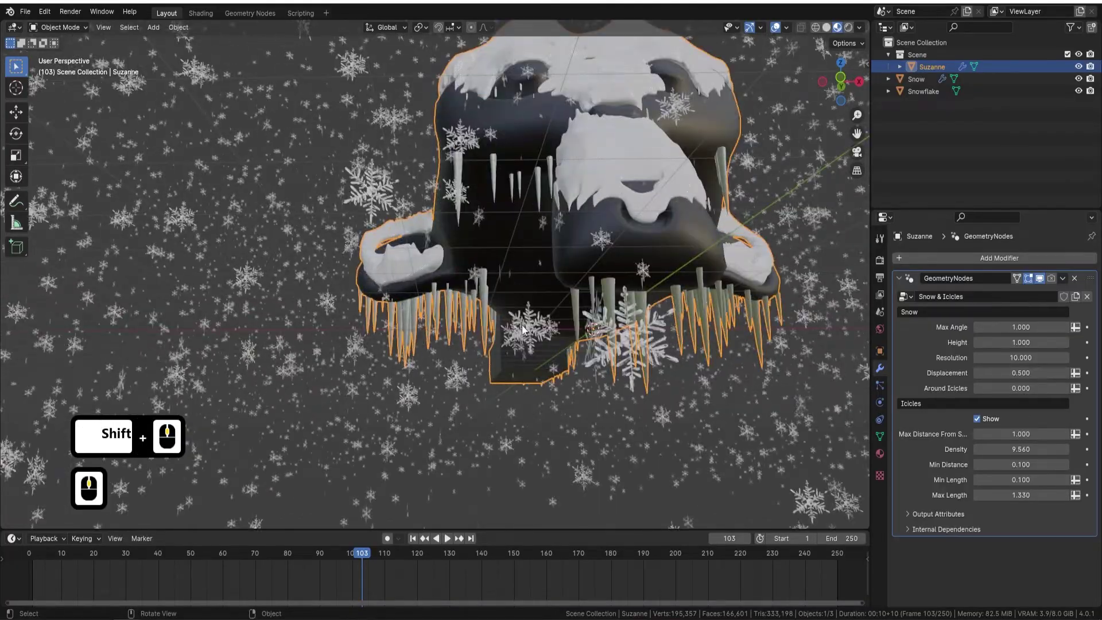
click(522, 325)
shift+middle_drag(521, 324, 688, 276)
click(1079, 79)
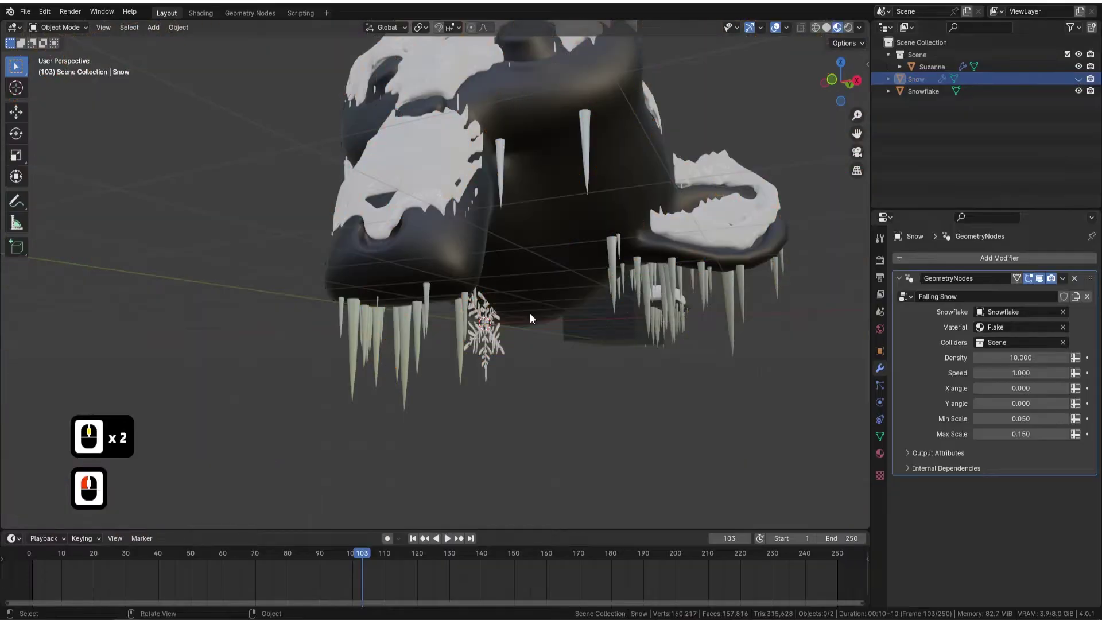
Step: Select the Snowflake and move it to the right of Suzanne along X
click(530, 315)
middle_drag(530, 315, 603, 332)
key(shift+space)
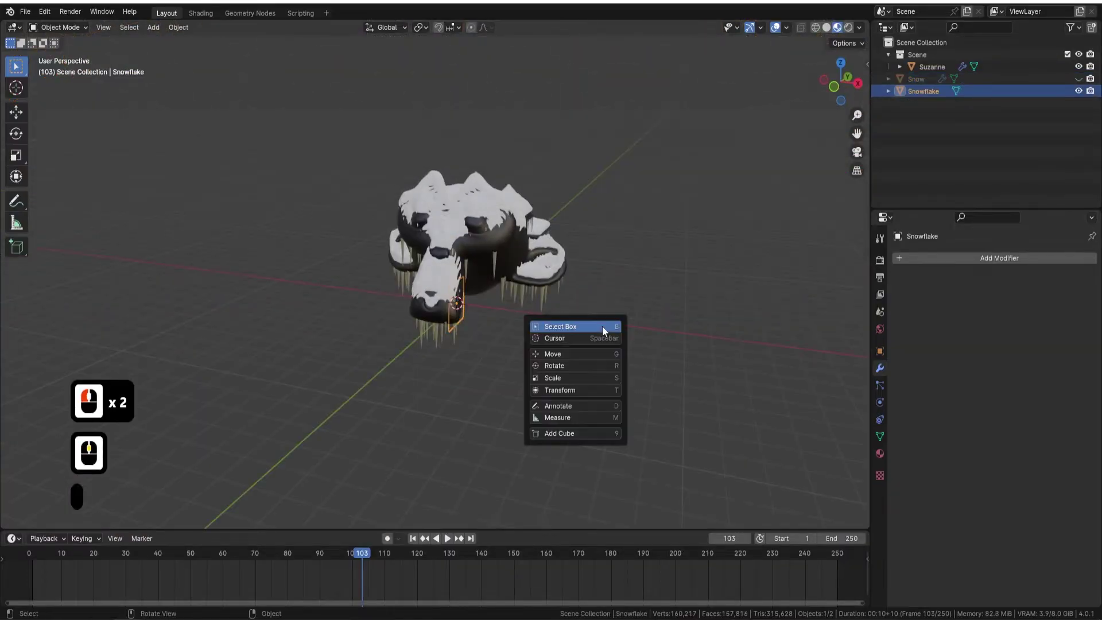
click(567, 348)
drag(534, 318, 812, 326)
shift+middle_drag(812, 325, 687, 317)
Step: Rotate the Snowflake 90° around Z
text(rz90)
key(Return)
scroll(666, 322, up, 2)
scroll(654, 322, up, 2)
shift+middle_drag(579, 316, 659, 267)
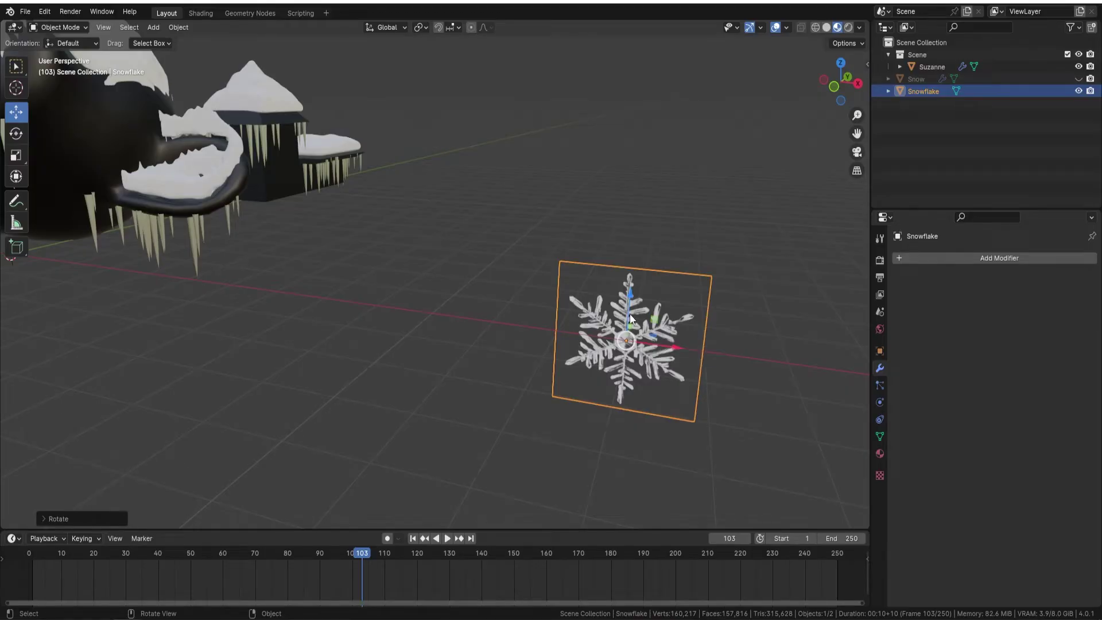
scroll(629, 314, down, 1)
middle_drag(629, 315, 639, 208)
shift+middle_drag(693, 336, 838, 380)
Step: Make the falling Snow visible again and select the Snow object
click(1079, 80)
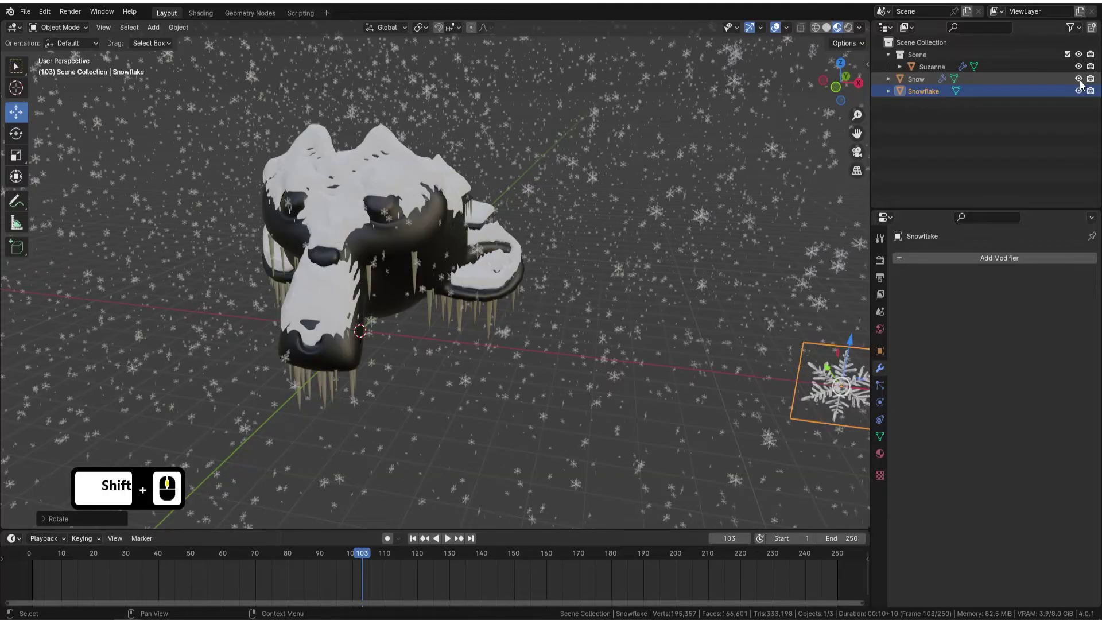
scroll(600, 177, down, 4)
middle_drag(601, 178, 588, 214)
scroll(587, 215, up, 3)
scroll(587, 214, up, 4)
shift+middle_drag(733, 249, 643, 253)
scroll(586, 249, down, 3)
click(570, 210)
middle_drag(570, 210, 572, 202)
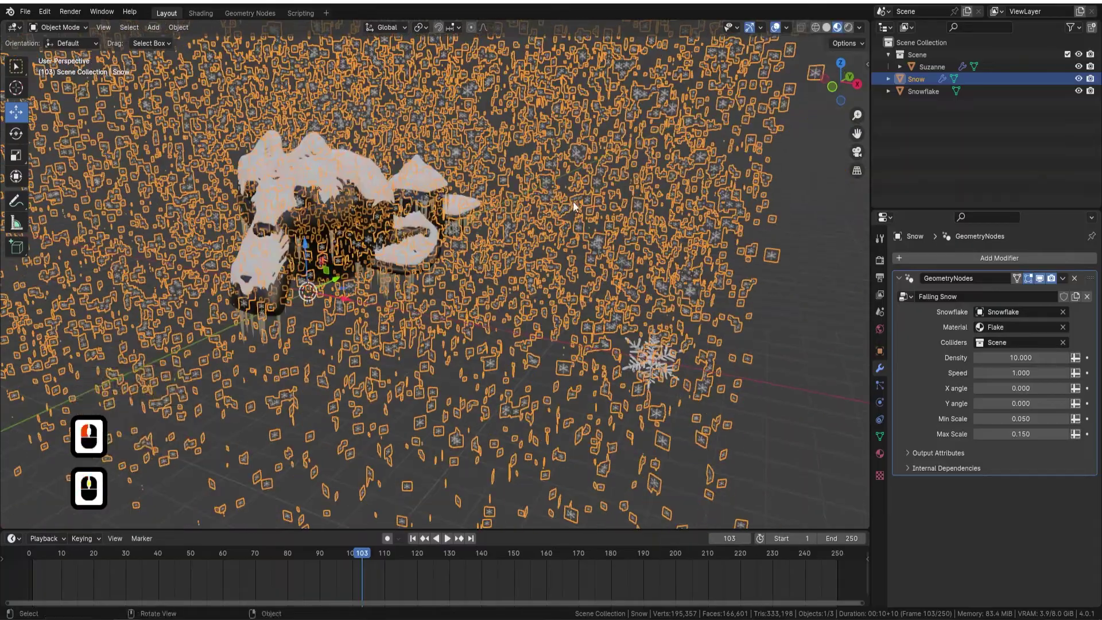
Step: Deselect everything and play the snowfall animation from frame 0
key(space)
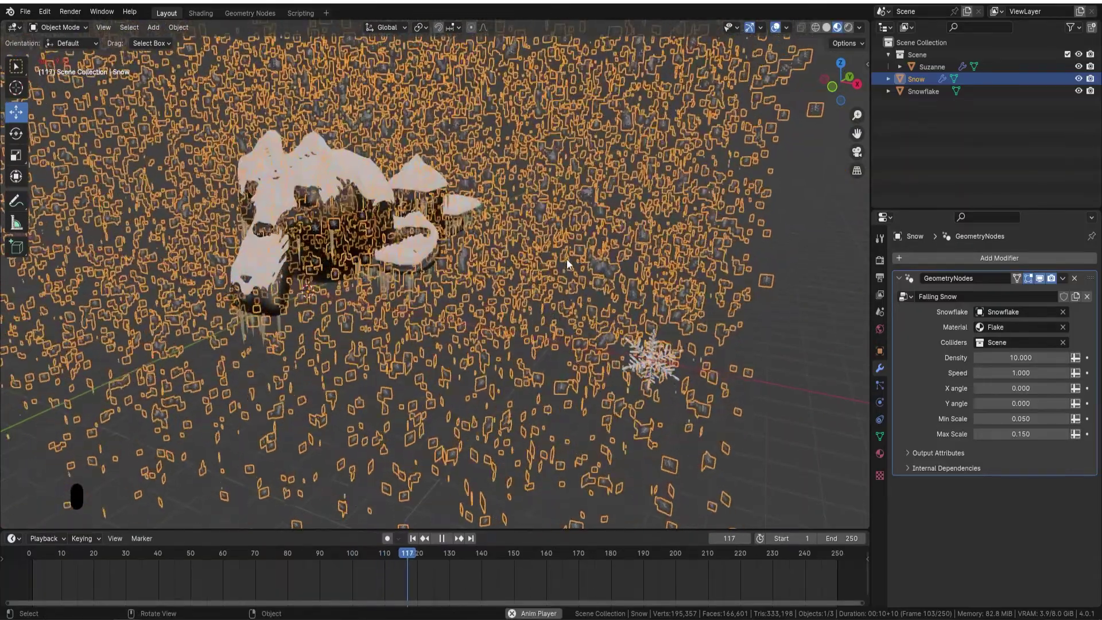
key(a)
key(a)
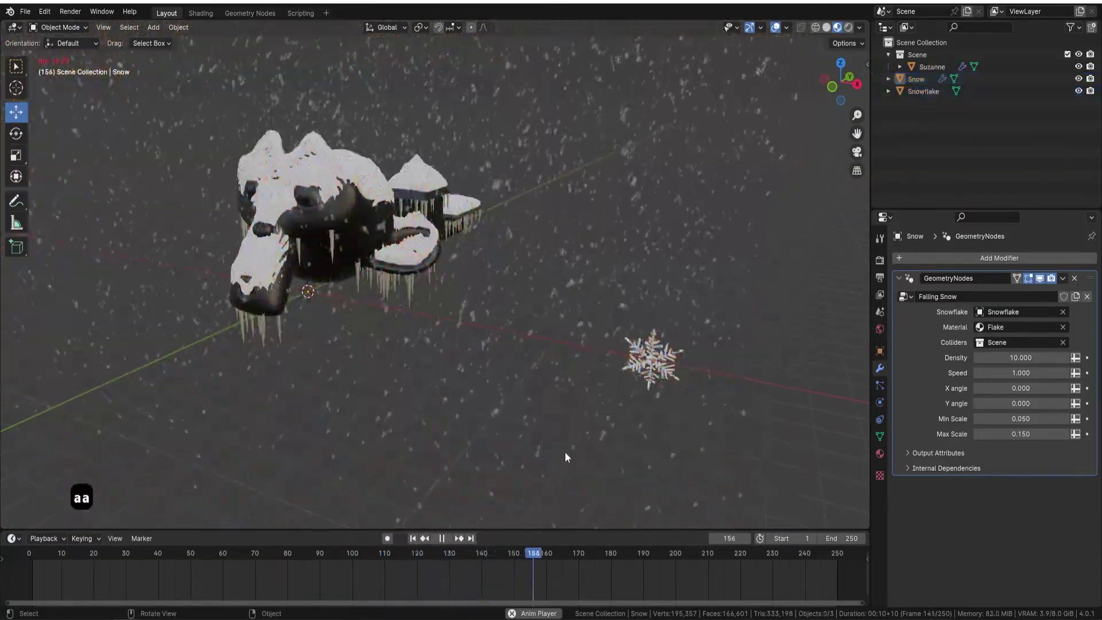
drag(526, 553, 29, 553)
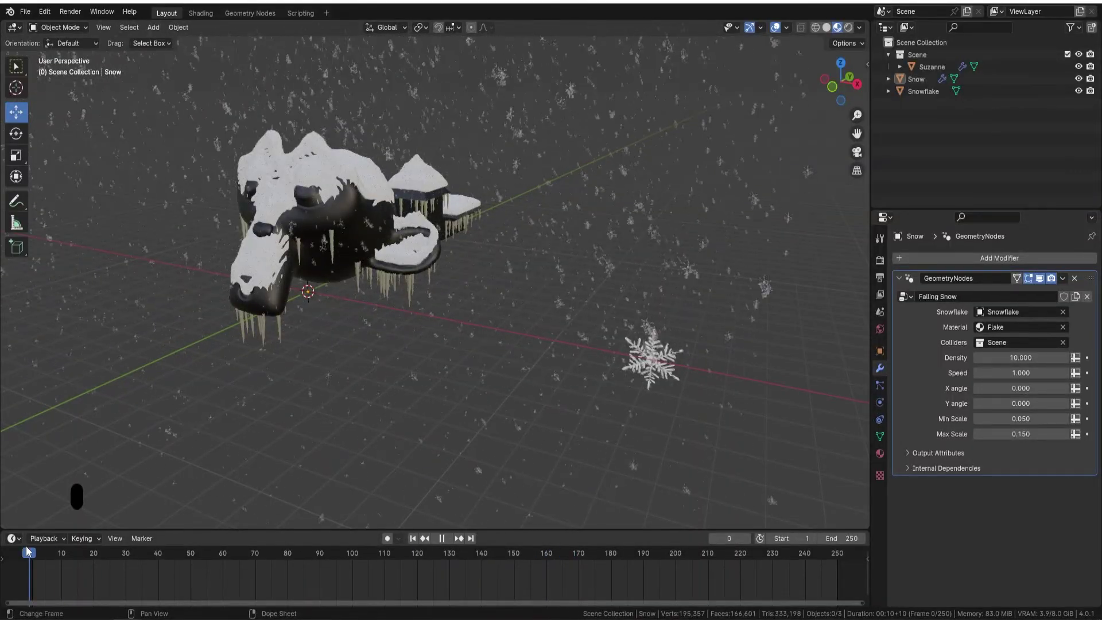
key(space)
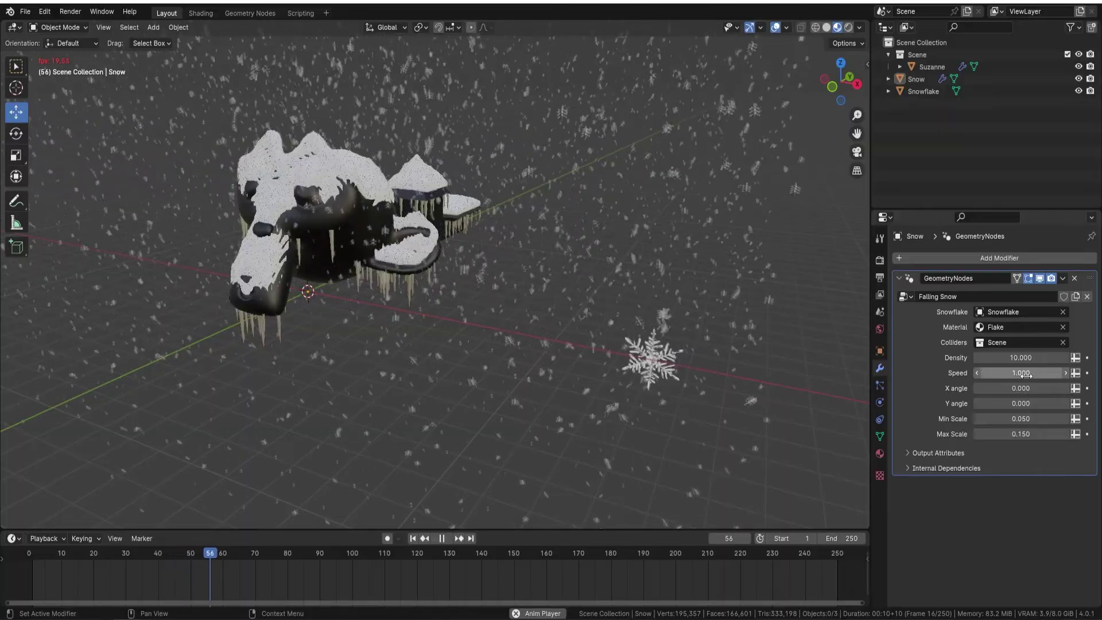
key(space)
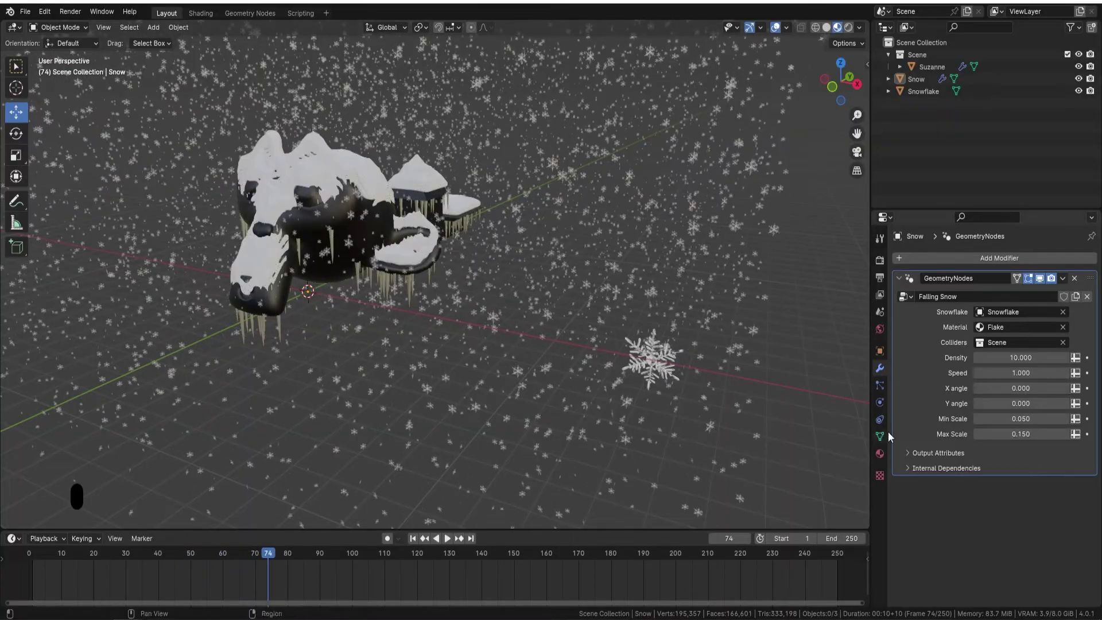
Step: Raise the Falling Snow Speed to 5.100, replay it, and tilt the X angle to 0.930
drag(1020, 373, 1067, 372)
key(space)
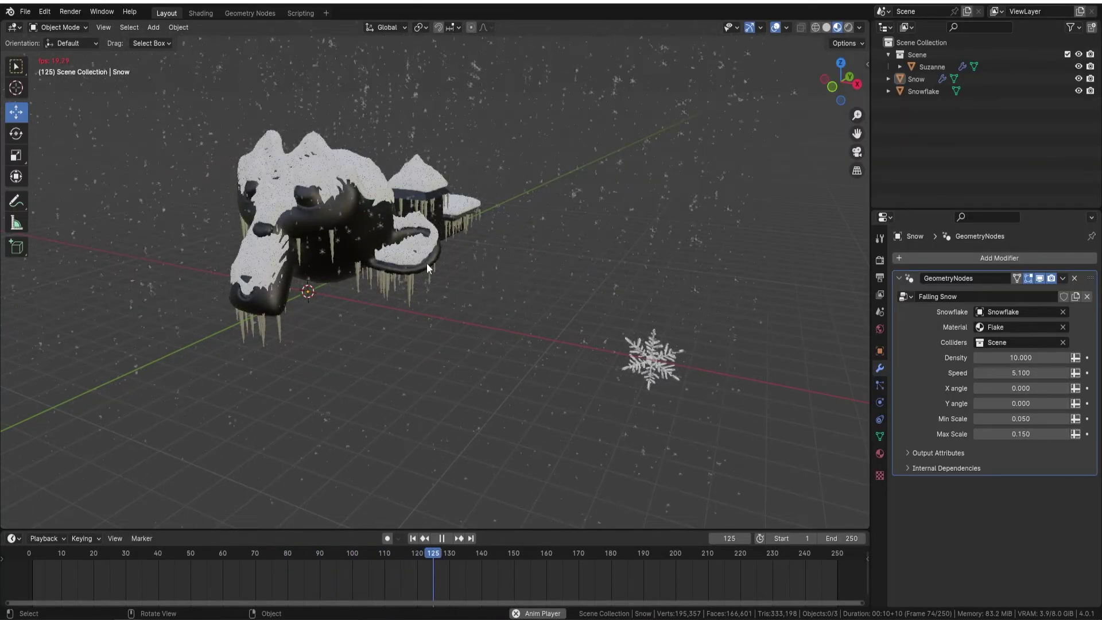
key(space)
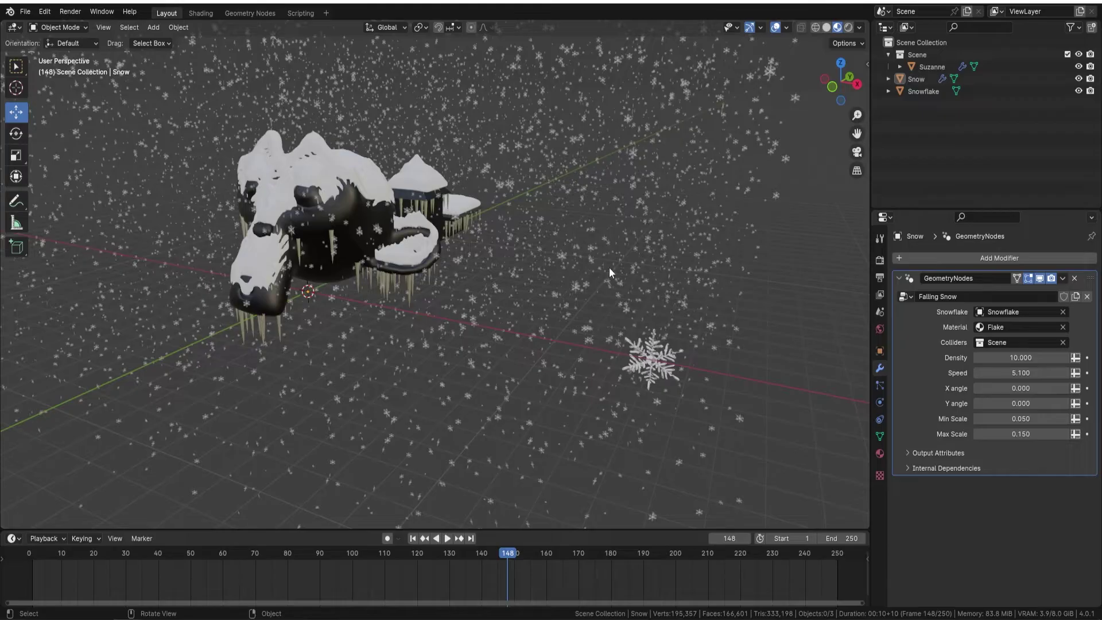
mouse_move(1012, 388)
mouse_down()
mouse_move(1061, 388)
mouse_move(1018, 391)
mouse_up()
Step: Play back the slanted snowfall while orbiting to a frontal view of Suzanne
key(space)
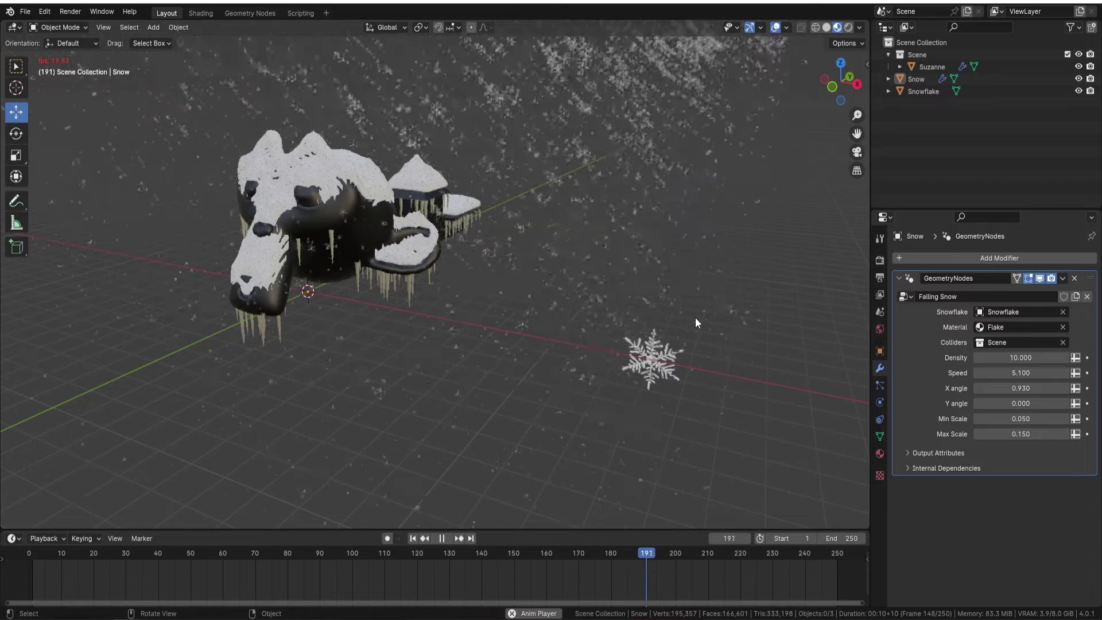
key(space)
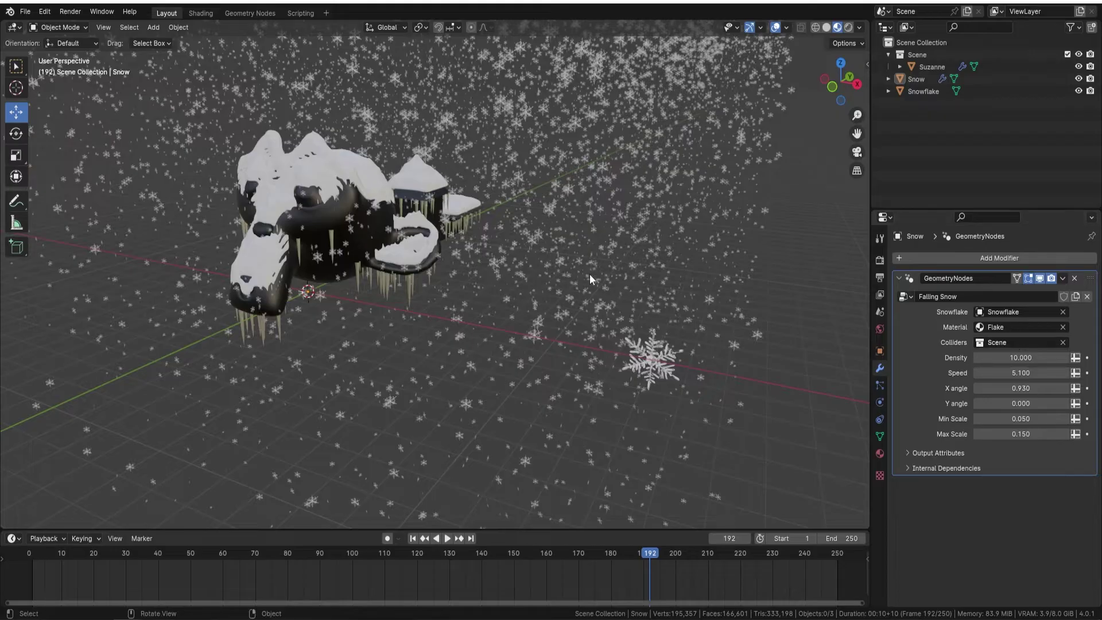
key(space)
middle_drag(404, 295, 515, 269)
scroll(452, 281, up, 4)
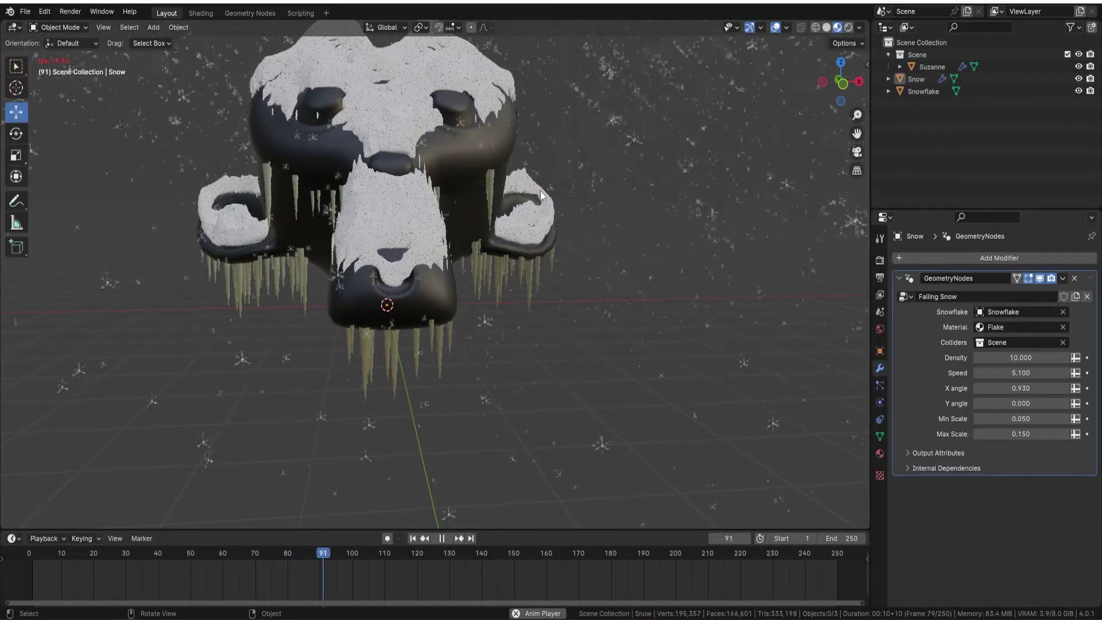
scroll(590, 198, down, 3)
middle_drag(590, 198, 430, 238)
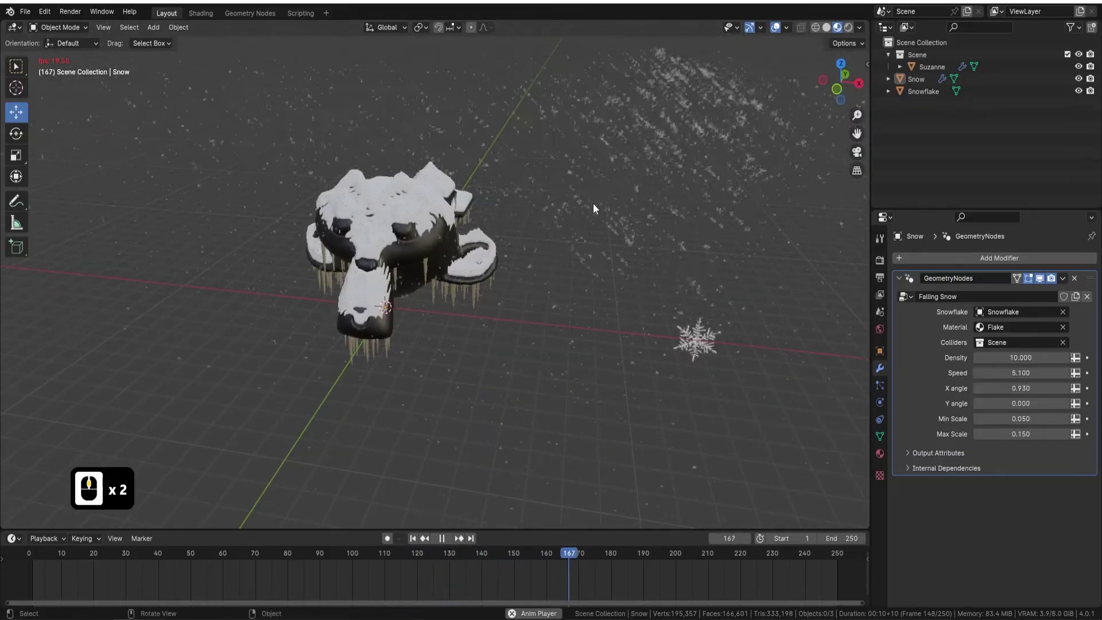
middle_drag(591, 203, 570, 170)
Step: Stop playback and delete the Snow object
key(space)
scroll(635, 181, down, 3)
click(566, 205)
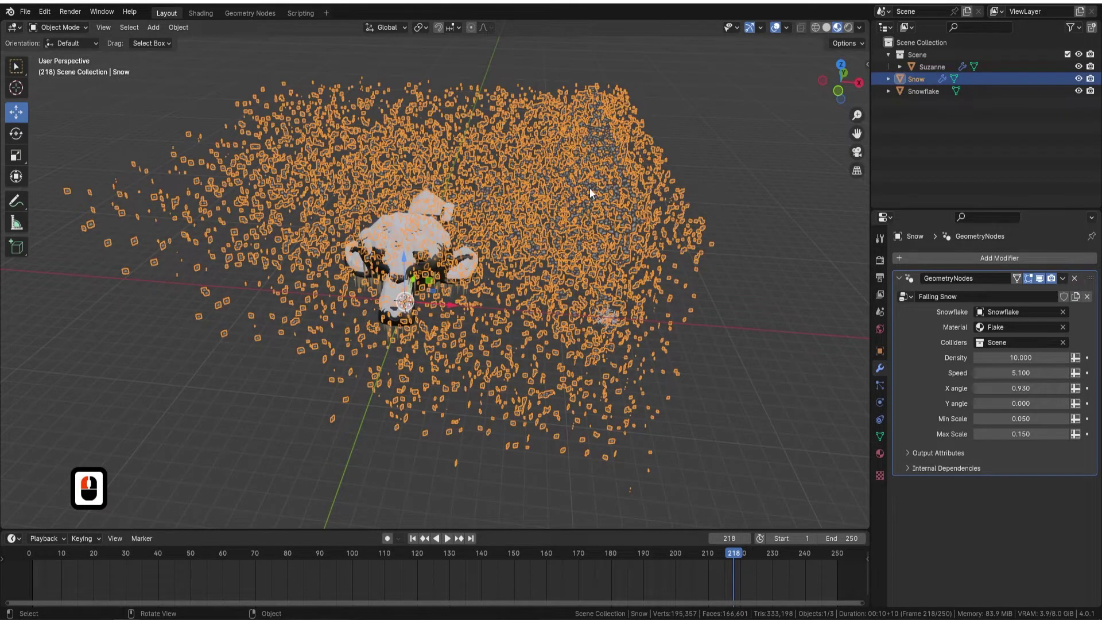
key(Delete)
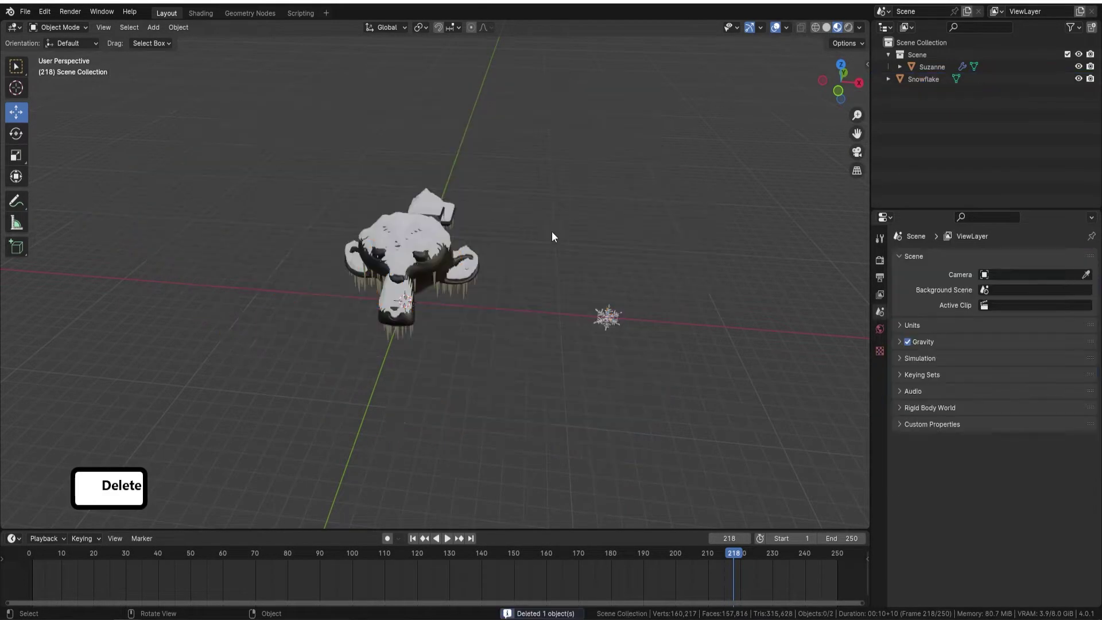
Step: Add a cylinder, scale it up and raise it around Suzanne
key(shift+a)
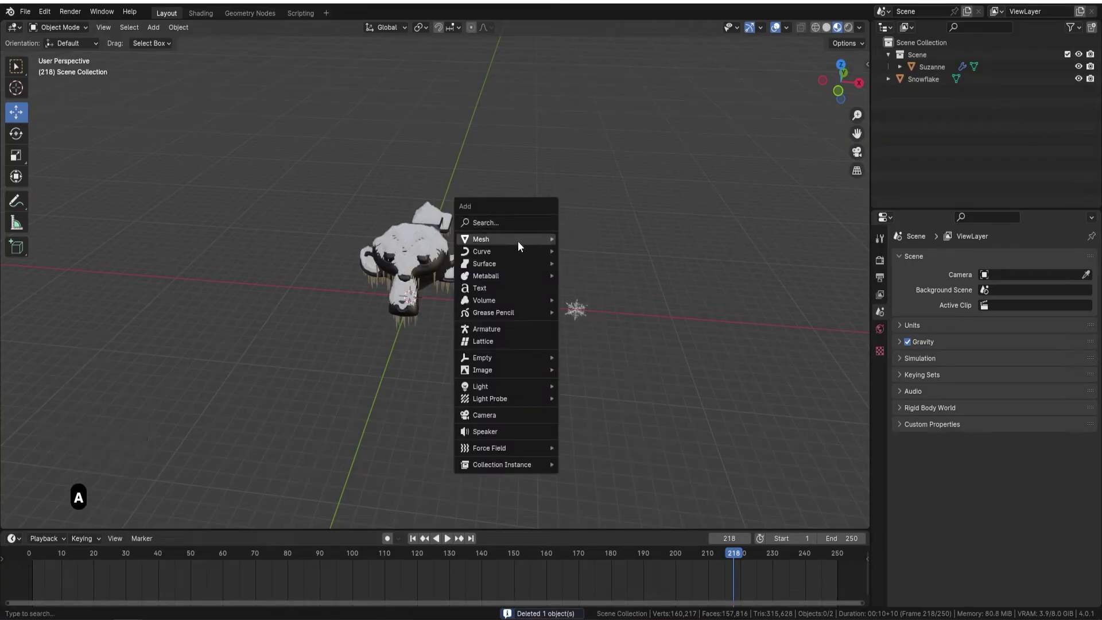
mouse_move(517, 242)
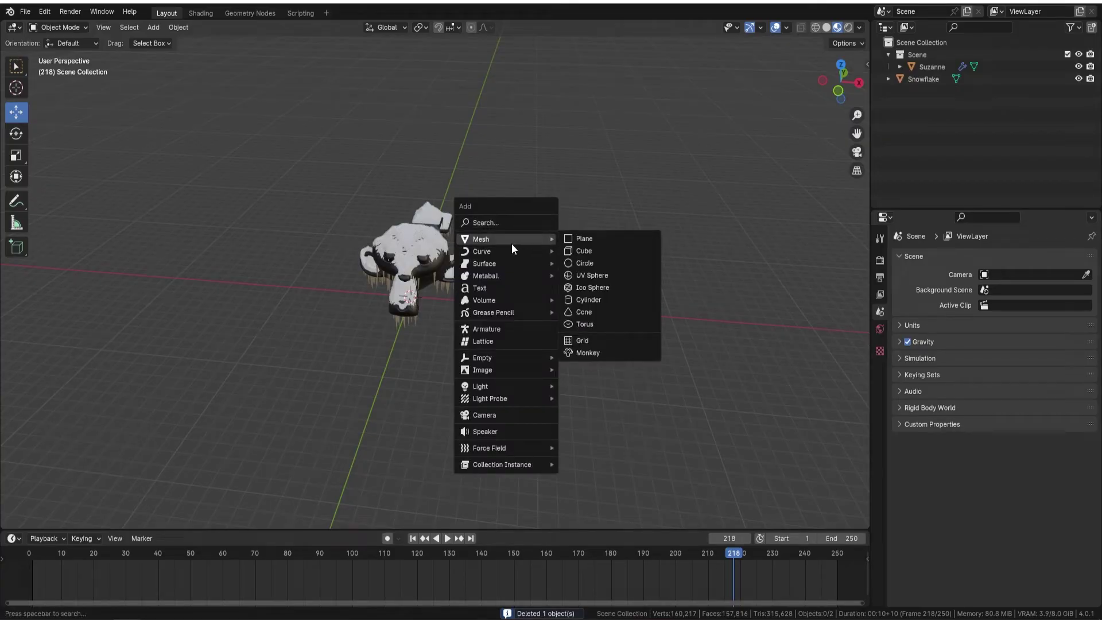
click(603, 299)
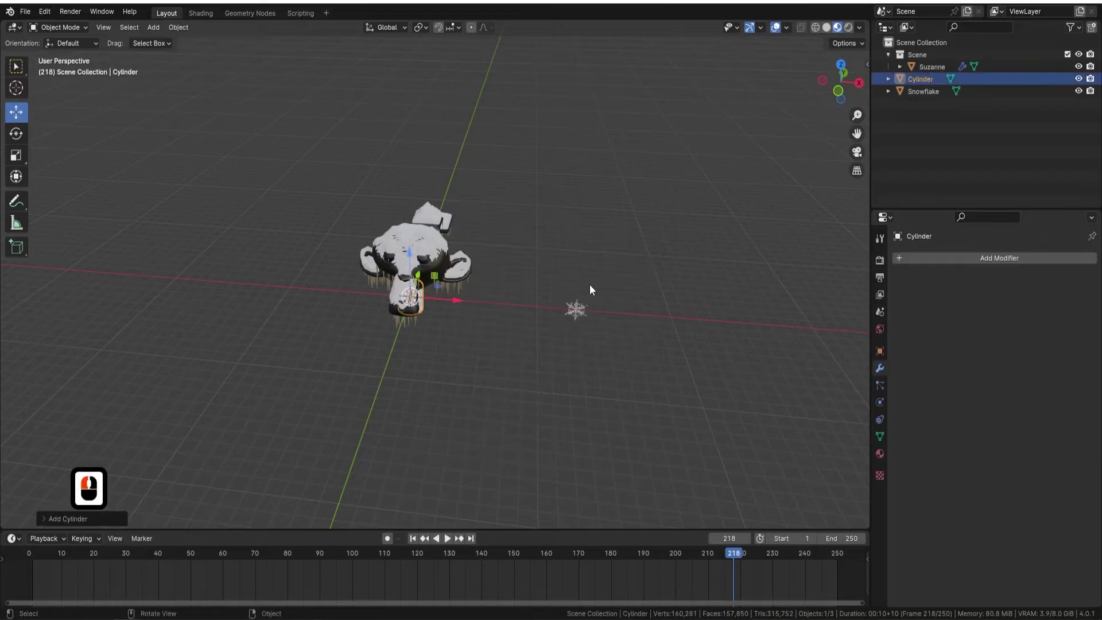
key(s)
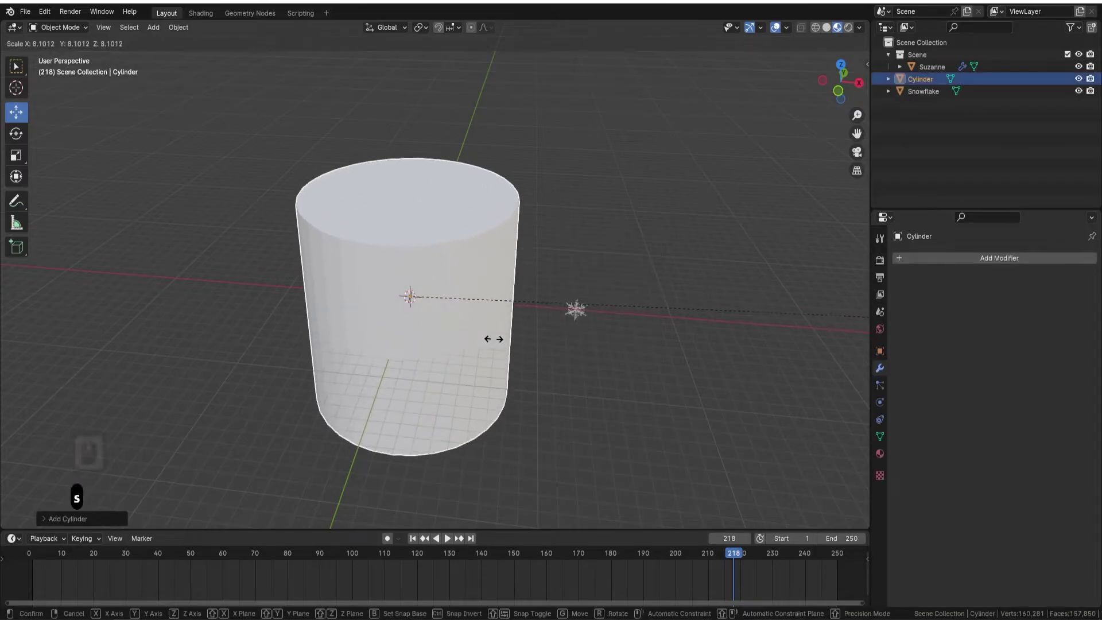
click(626, 342)
drag(417, 253, 418, 188)
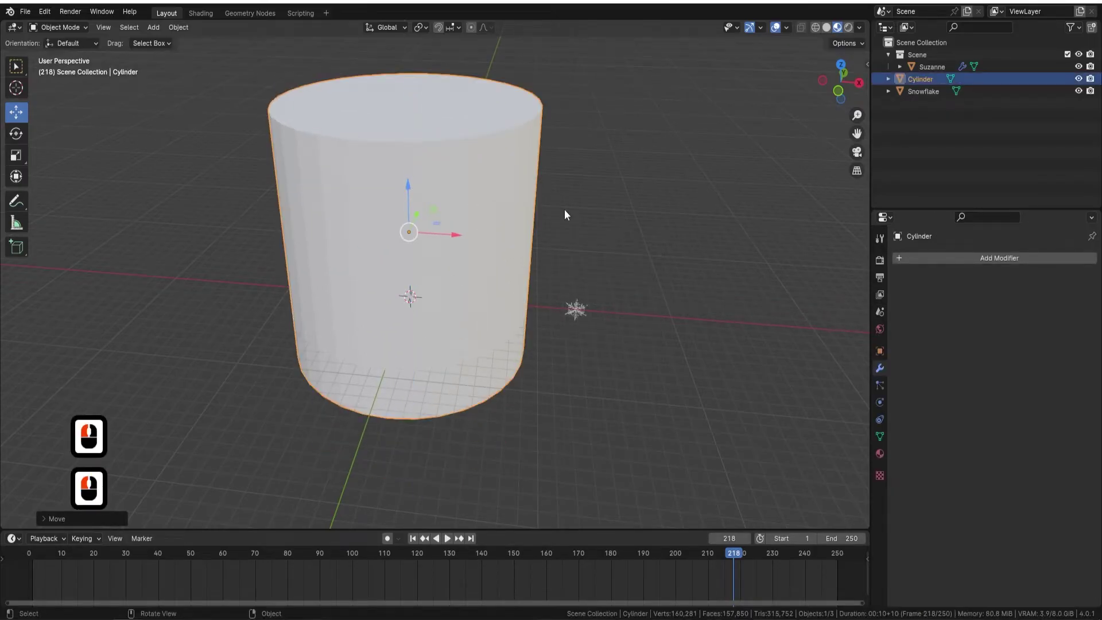
Step: Give the cylinder a Geometry Nodes modifier using Falling Snow and preview playback
click(969, 261)
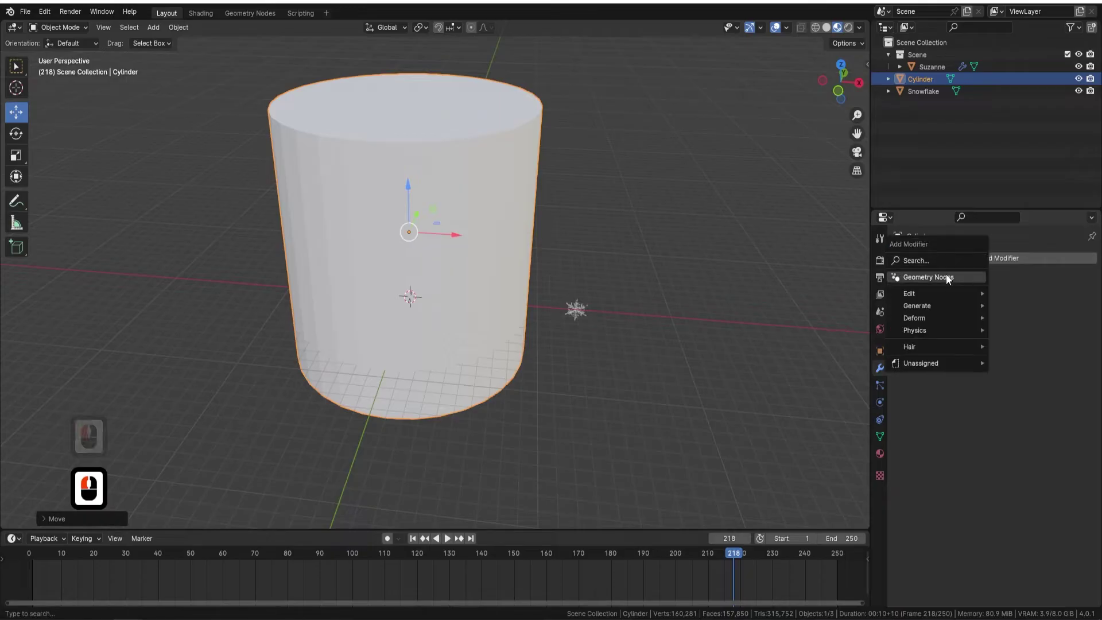
click(946, 276)
click(908, 295)
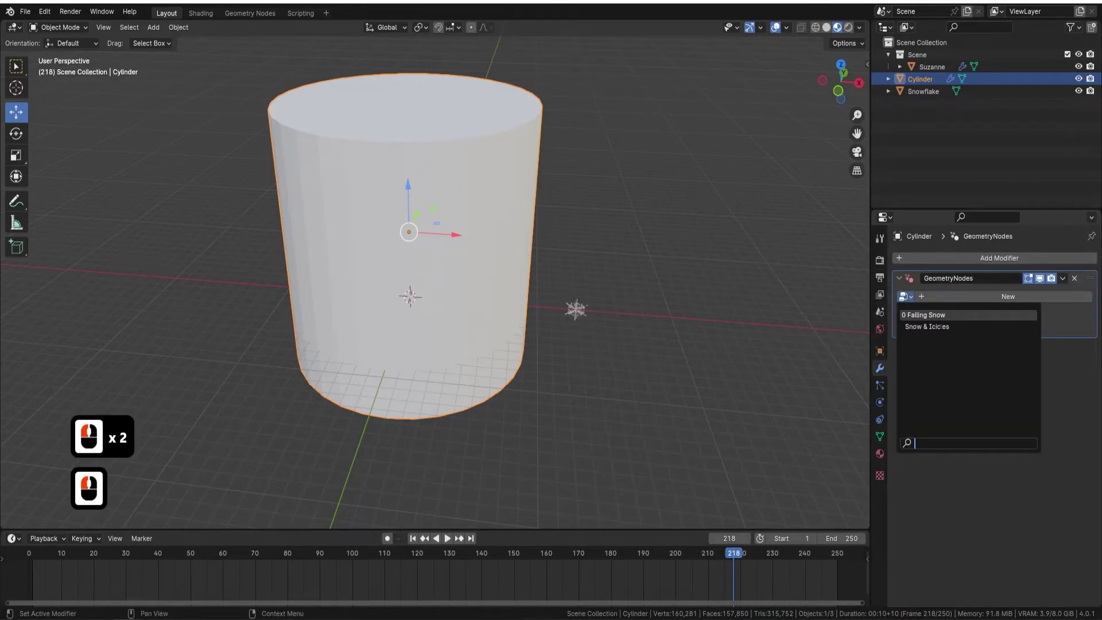
click(935, 313)
key(space)
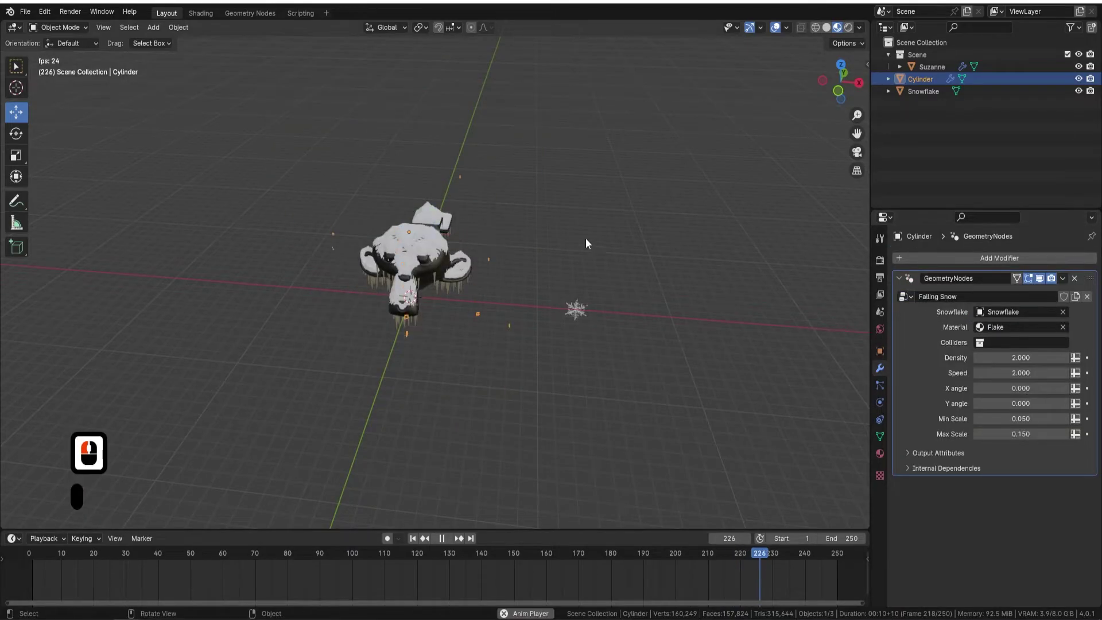
middle_drag(587, 246, 568, 228)
scroll(574, 229, up, 3)
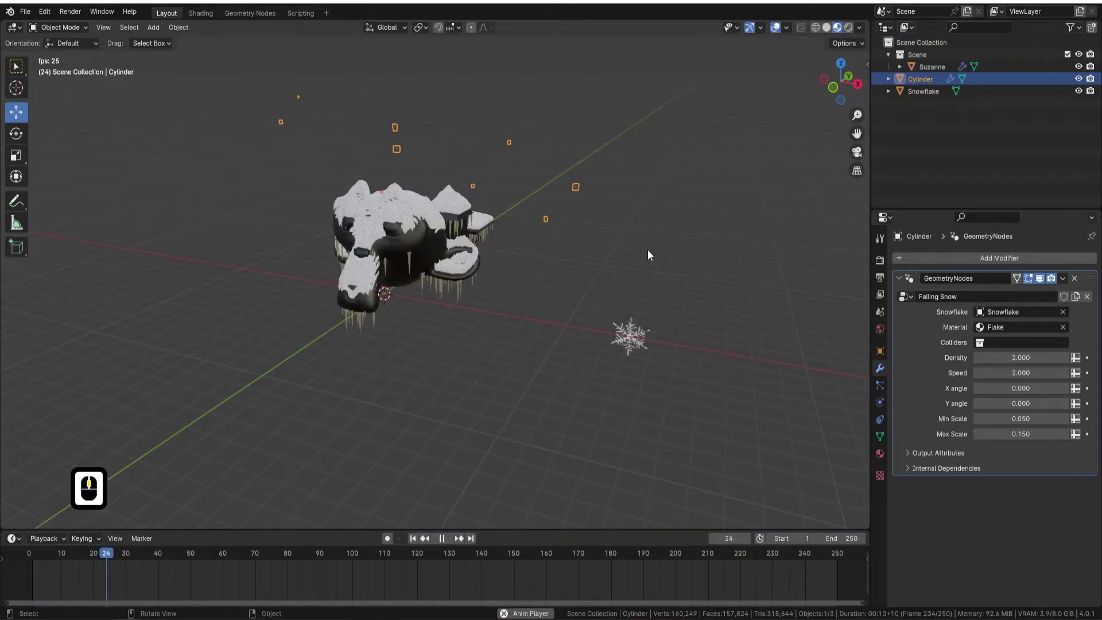
key(space)
Step: Set the Falling Snow colliders to Scene and watch the snow fall
click(1022, 342)
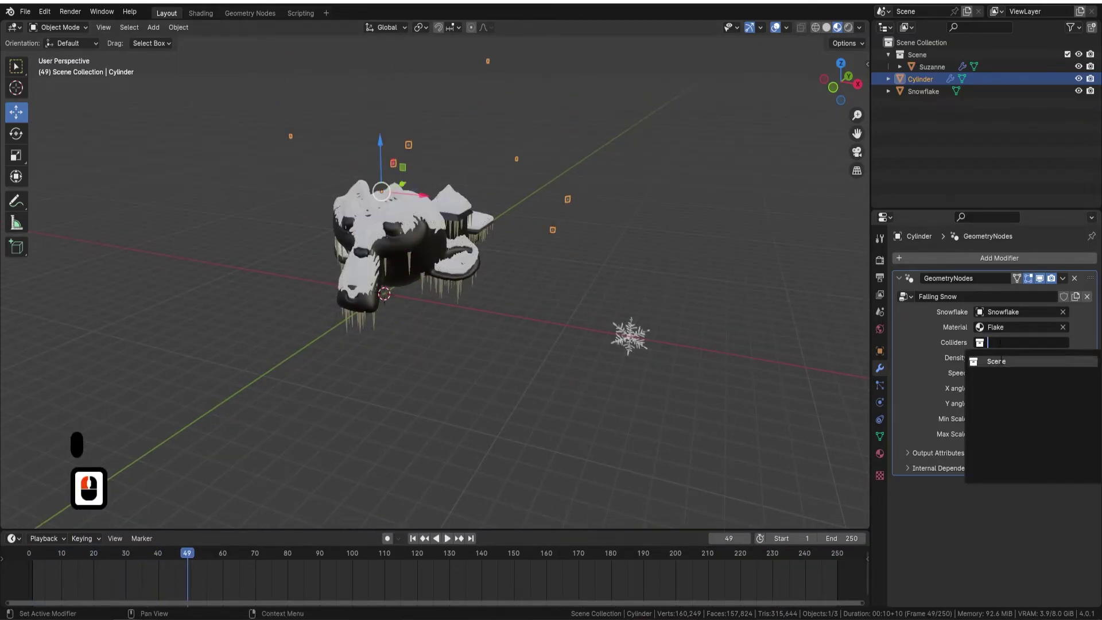
click(996, 361)
key(space)
middle_drag(535, 228, 489, 149)
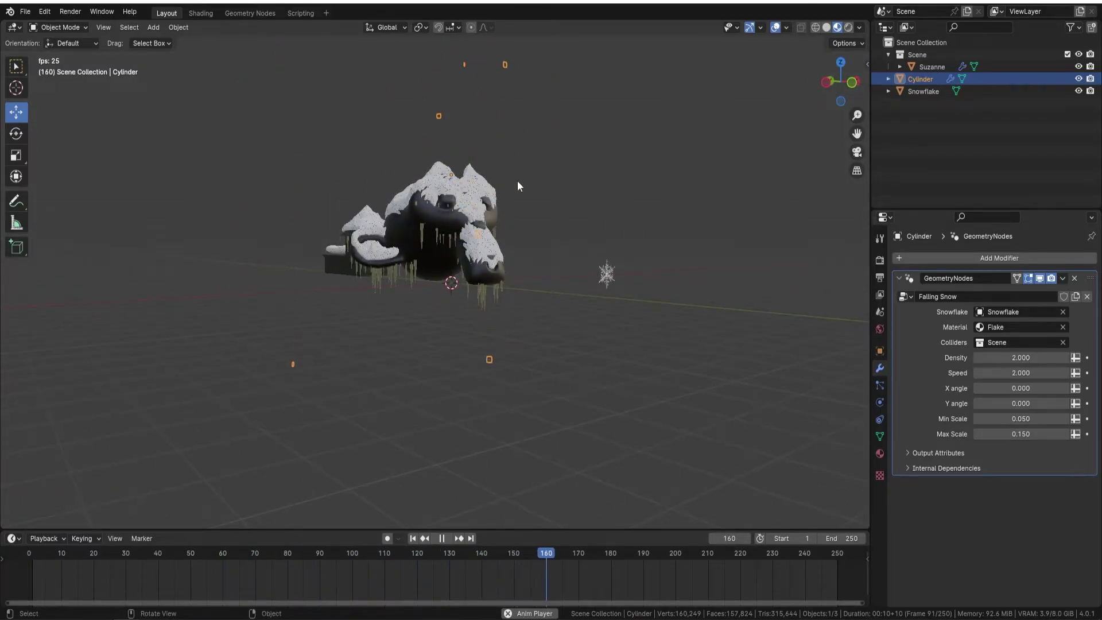
middle_drag(430, 266, 569, 272)
key(space)
Step: Raise the snow Density to 20, preview it, then remove the modifier
click(1020, 358)
text(20)
key(Return)
key(space)
middle_drag(535, 263, 578, 256)
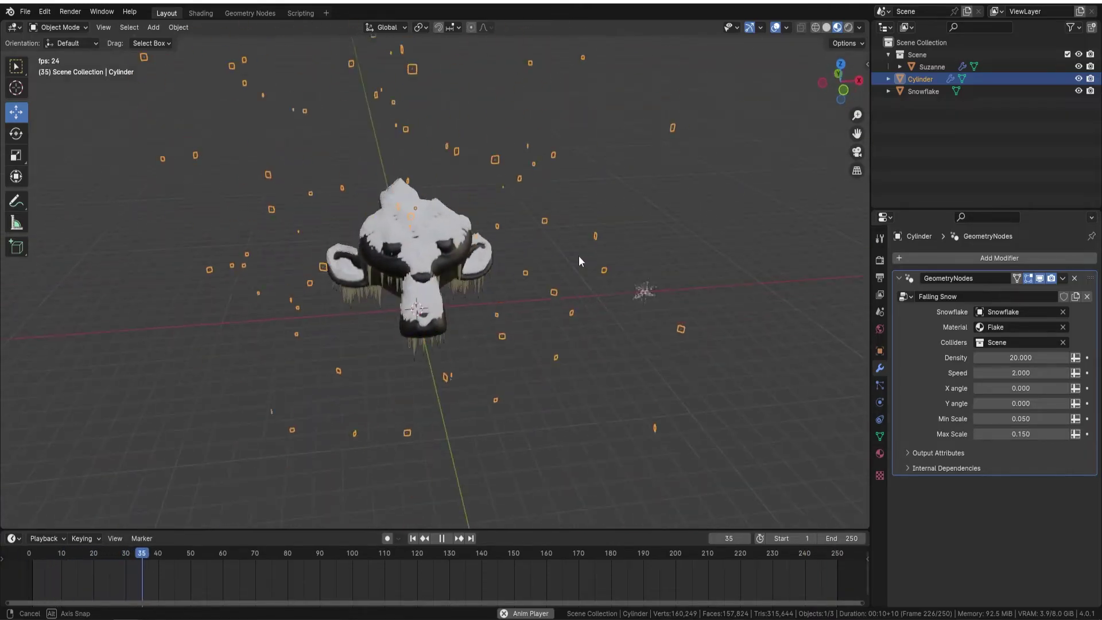
middle_drag(606, 211, 853, 337)
key(space)
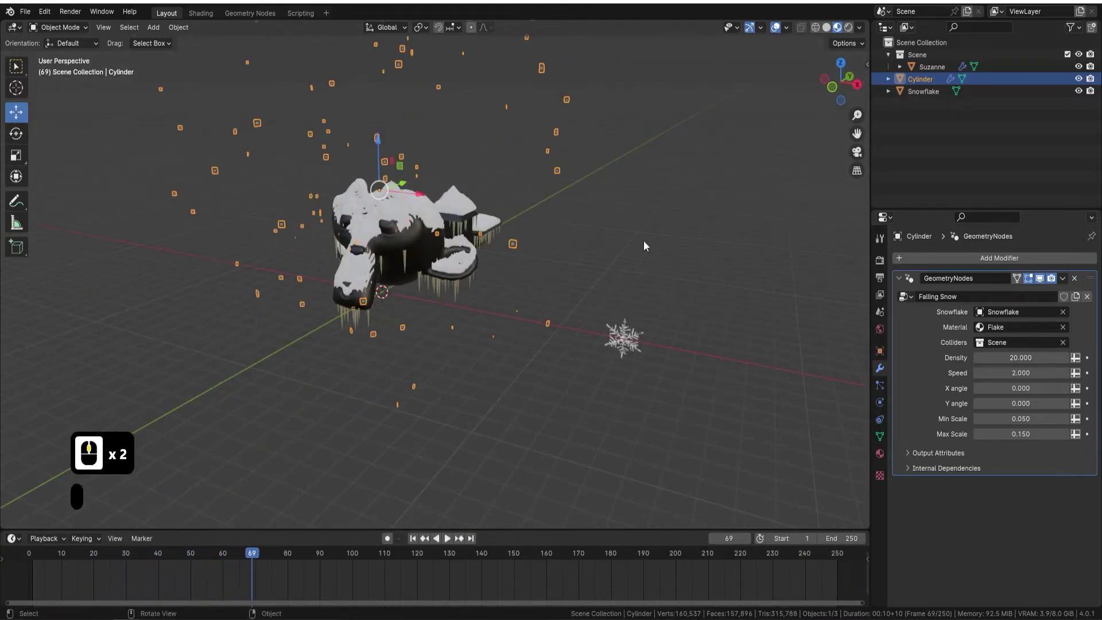
click(1074, 278)
Step: Delete the cylinder and reframe the view on Suzanne
click(559, 198)
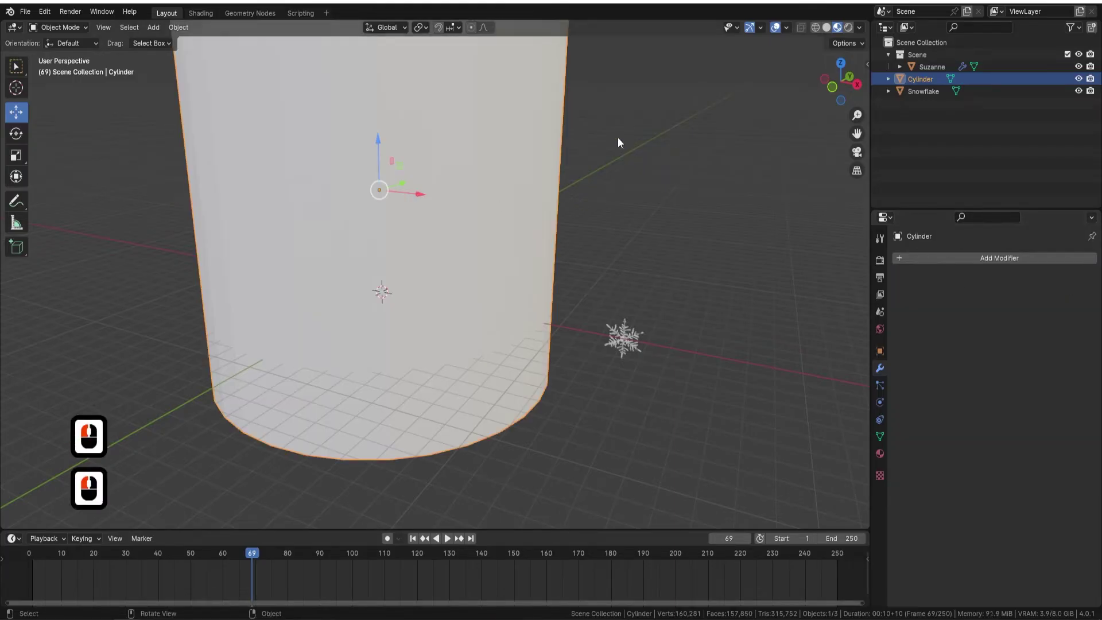
key(Delete)
middle_drag(576, 170, 505, 203)
scroll(488, 190, up, 4)
shift+middle_drag(459, 174, 555, 191)
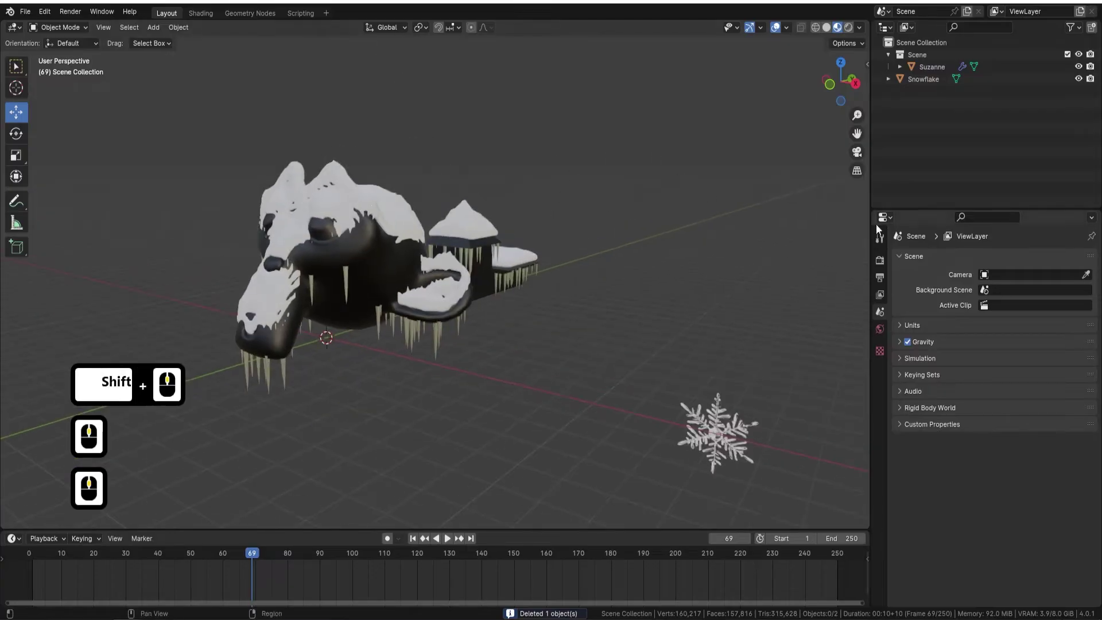
click(398, 268)
scroll(509, 253, down, 3)
middle_drag(505, 266, 466, 294)
shift+middle_drag(452, 267, 530, 266)
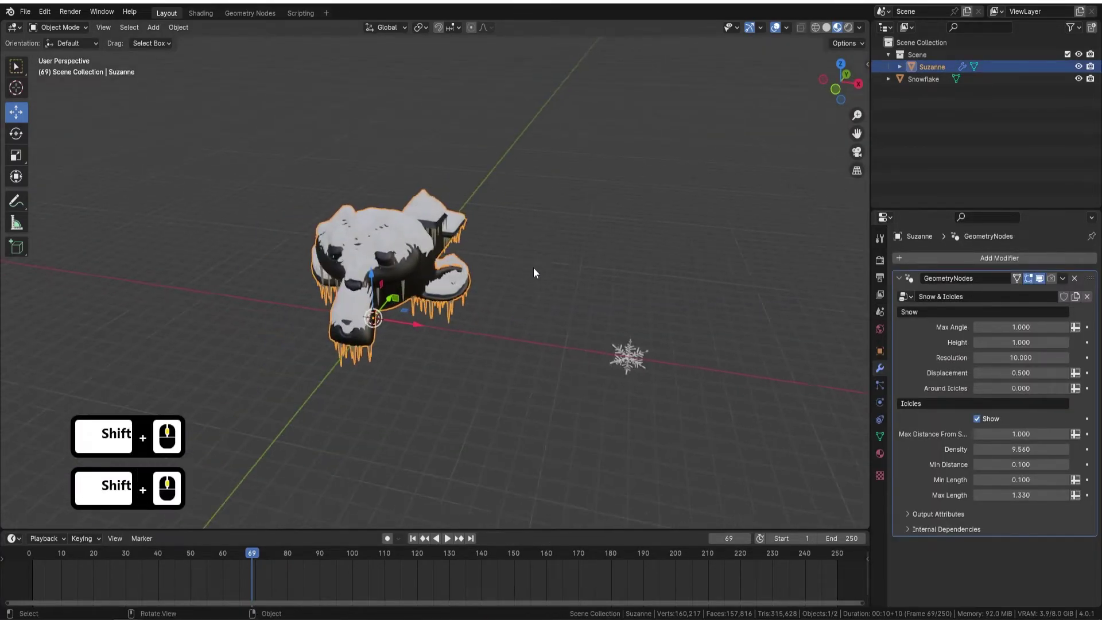
Step: Add a cube beside Suzanne, raise it and enlarge it
key(shift+a)
mouse_move(546, 266)
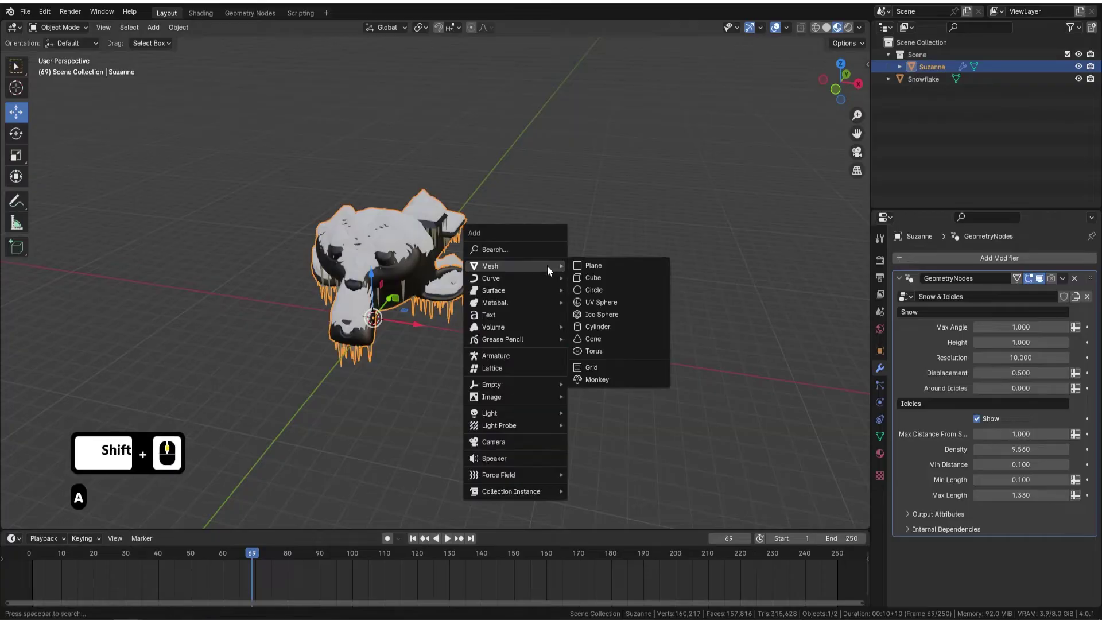
click(592, 277)
scroll(508, 276, down, 2)
drag(427, 311, 535, 327)
drag(498, 283, 498, 260)
key(s)
click(631, 334)
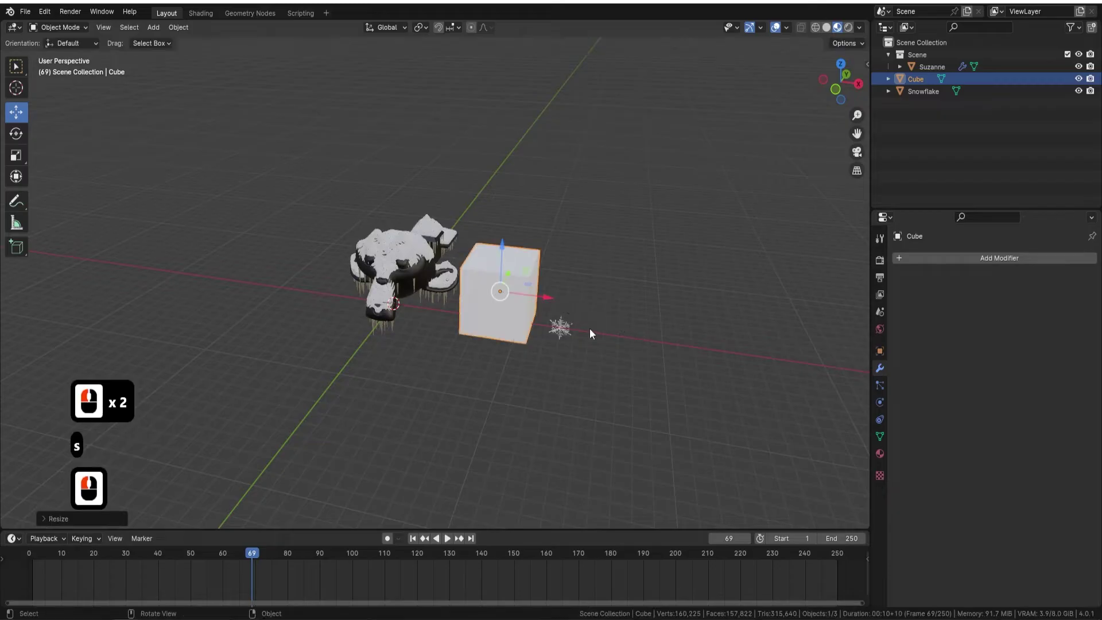
scroll(578, 277, up, 5)
Step: Insert a horizontal edge loop around the cube in Edit Mode
key(Tab)
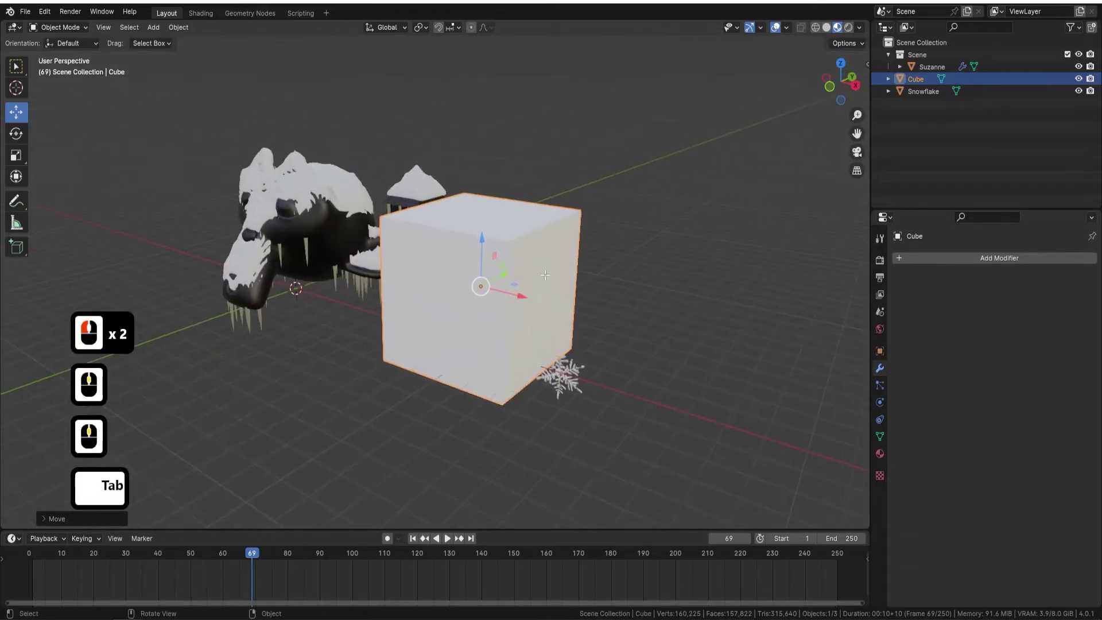
key(ctrl+r)
click(510, 265)
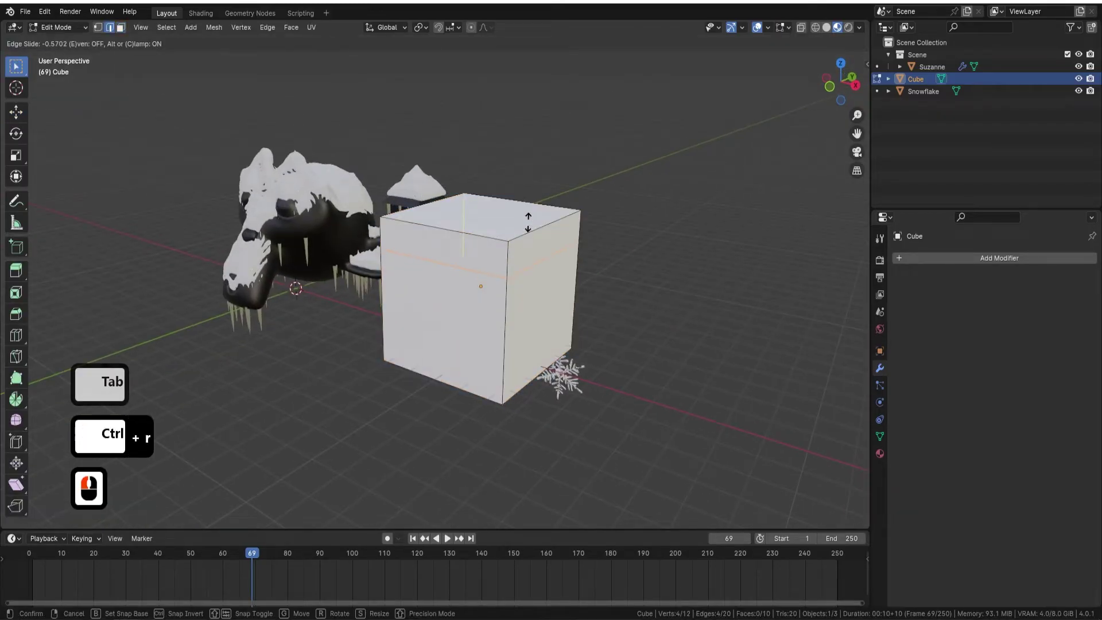
click(306, 139)
Step: Extrude the upper side face outward into an overhanging ledge
click(120, 27)
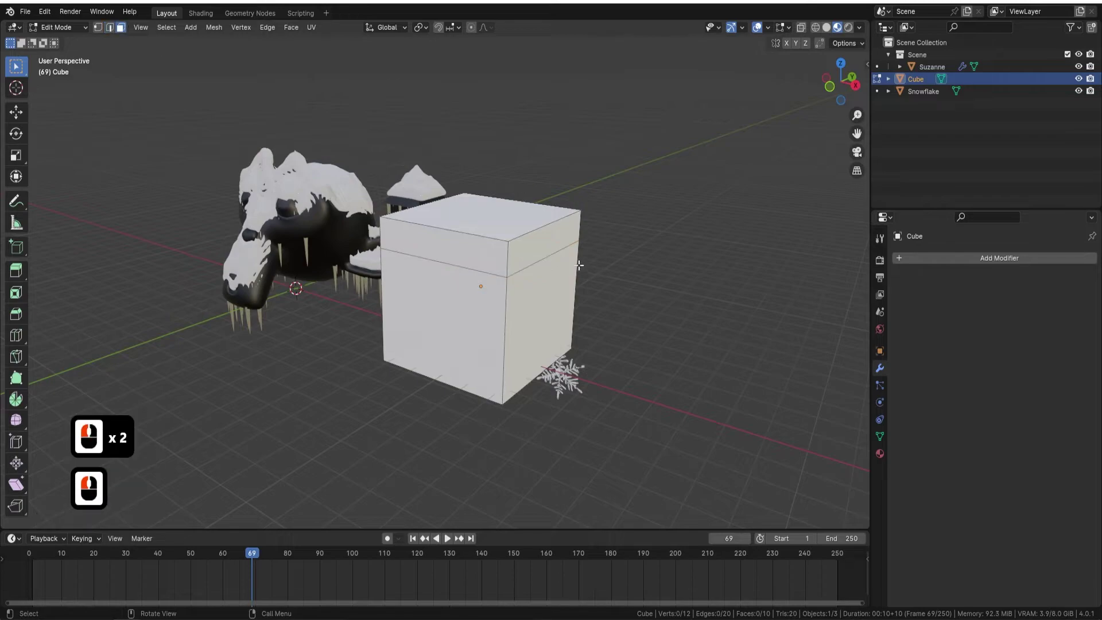
click(540, 253)
key(e)
click(619, 247)
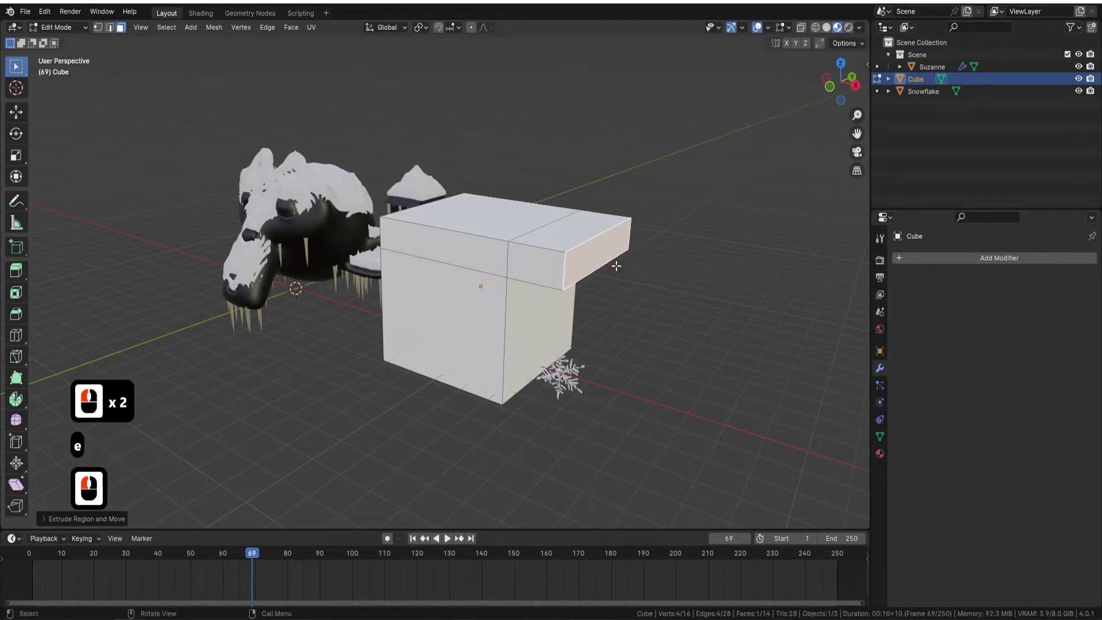
key(Tab)
middle_drag(453, 298, 400, 313)
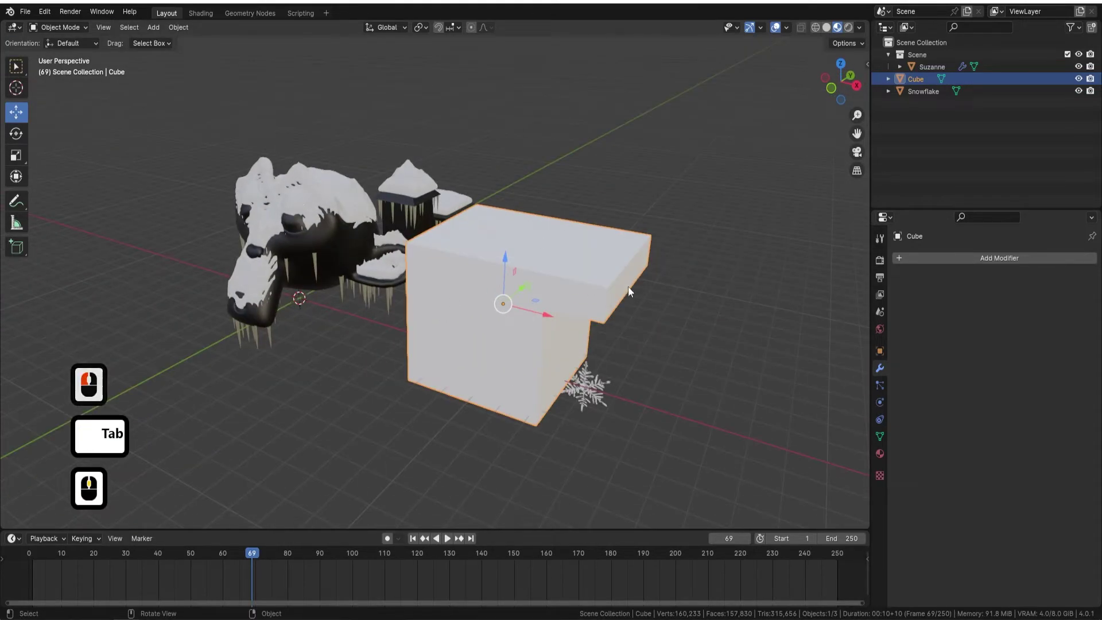
Step: Assign the existing black House material to the cube
click(880, 456)
click(900, 310)
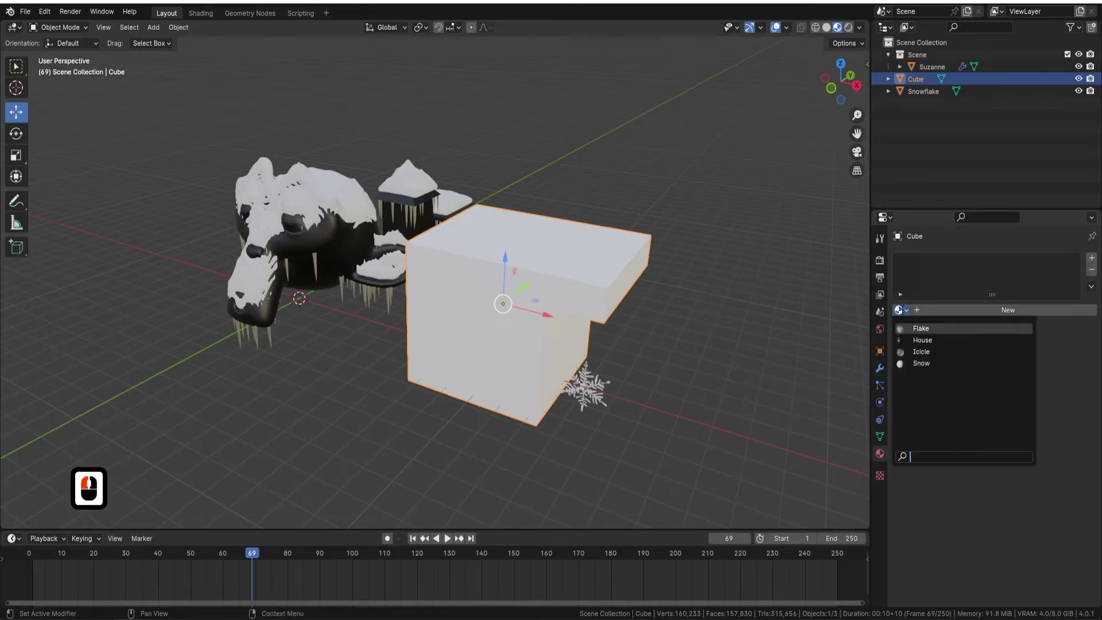
click(922, 340)
Step: Select Suzanne and bring up her Snow & Icicles modifier settings
middle_drag(508, 275, 576, 233)
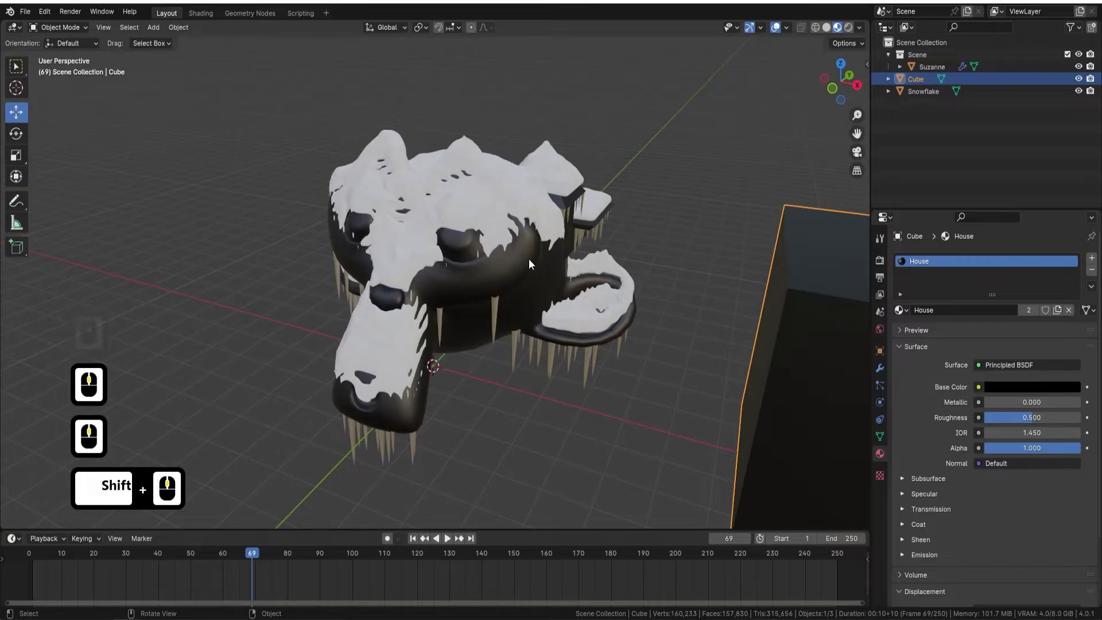
click(621, 270)
middle_drag(622, 270, 577, 260)
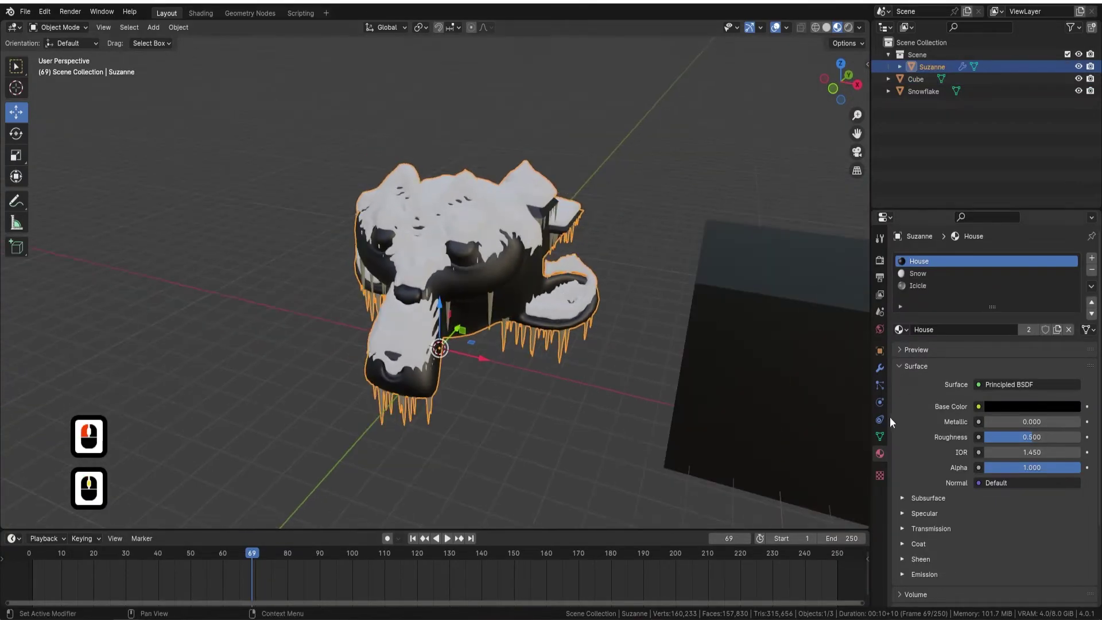
click(879, 367)
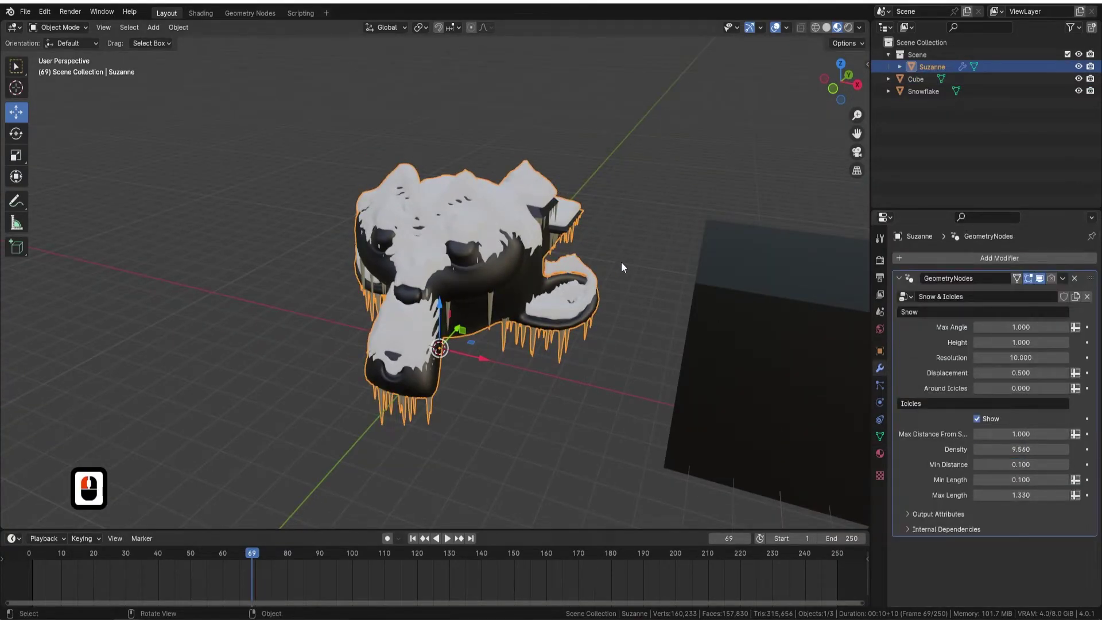
middle_drag(627, 264, 604, 256)
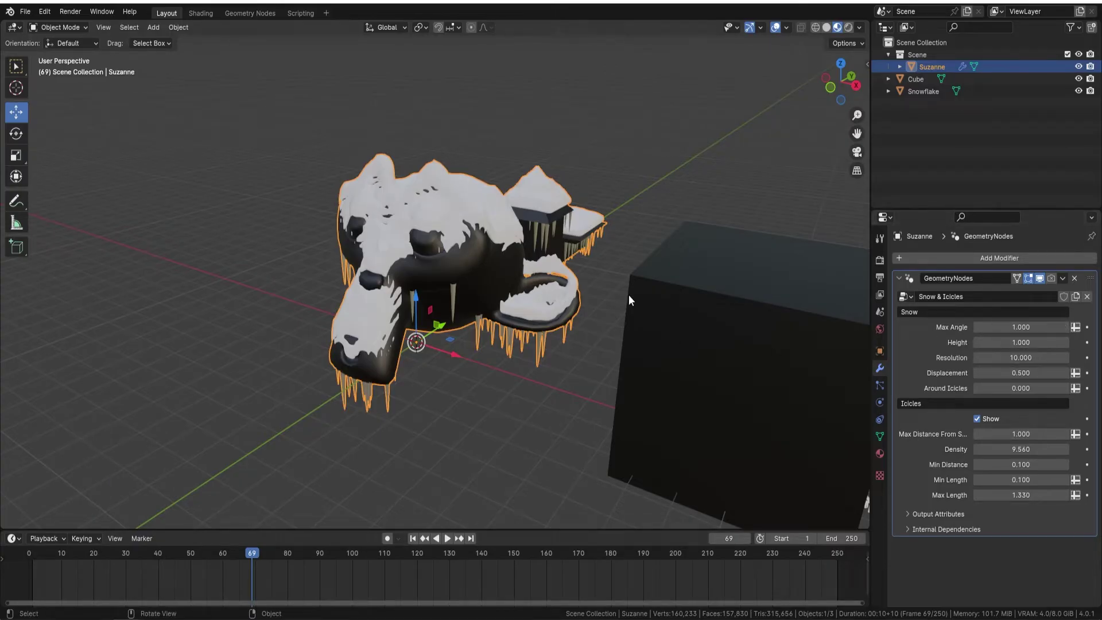
Step: Try a snow Max Angle of 0.7 on Suzanne, then restore it to 1
click(1036, 326)
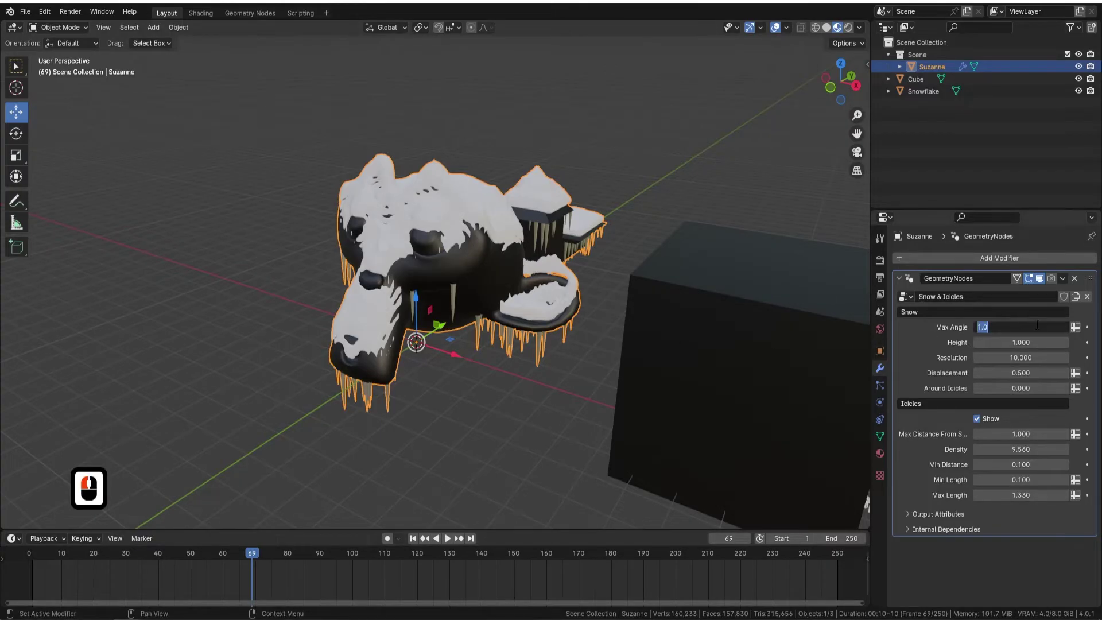
text(0.7)
key(Return)
middle_drag(460, 222, 632, 204)
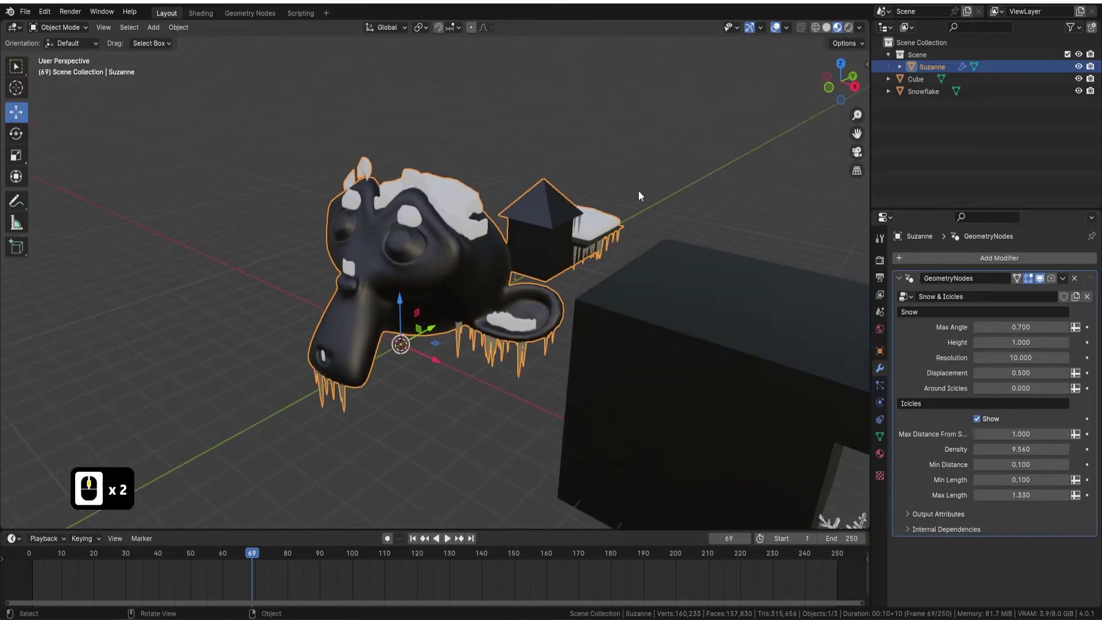
click(1021, 327)
text(1)
key(Return)
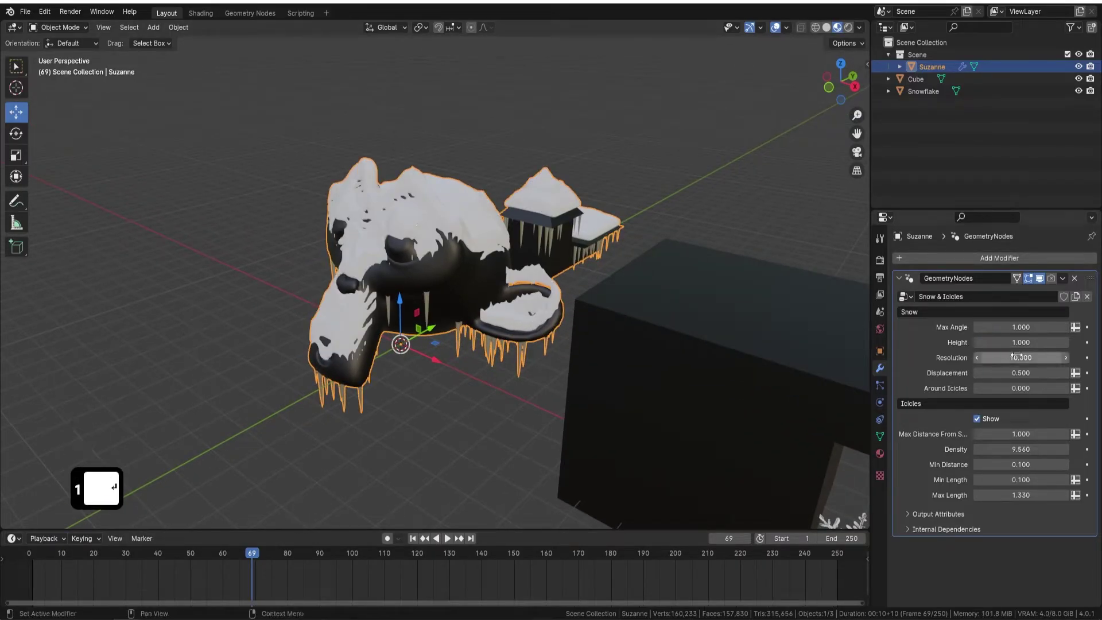
Step: Drag snow Height to 1.840, Displacement to 0.470 and Resolution to 18.500
mouse_move(1021, 342)
mouse_down()
mouse_move(961, 342)
mouse_move(1070, 342)
mouse_move(1022, 343)
mouse_up()
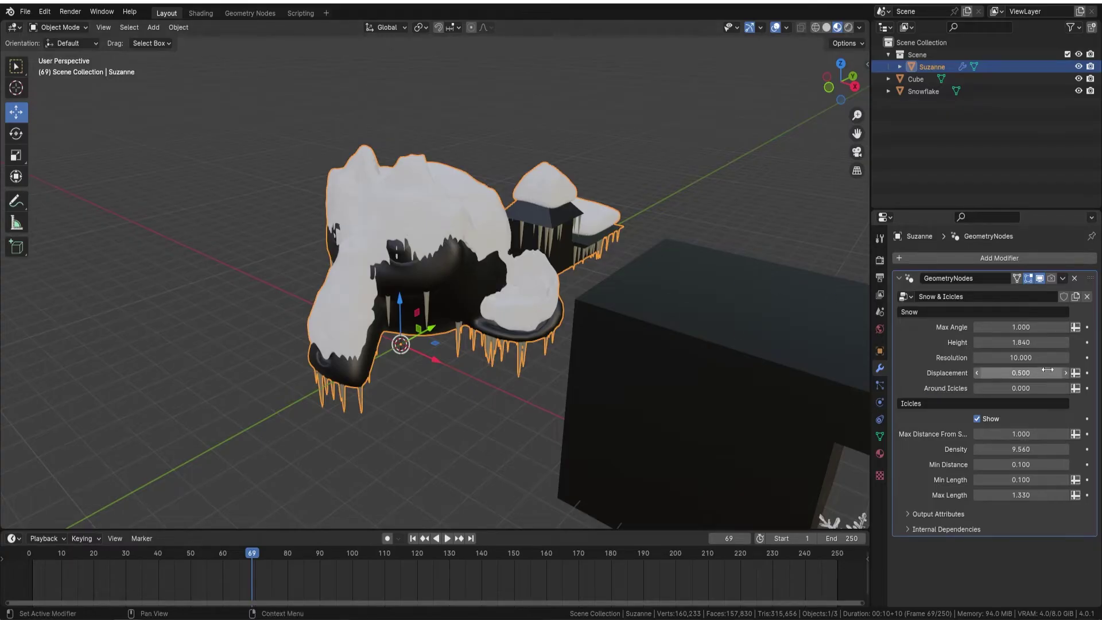
drag(1018, 372, 1067, 357)
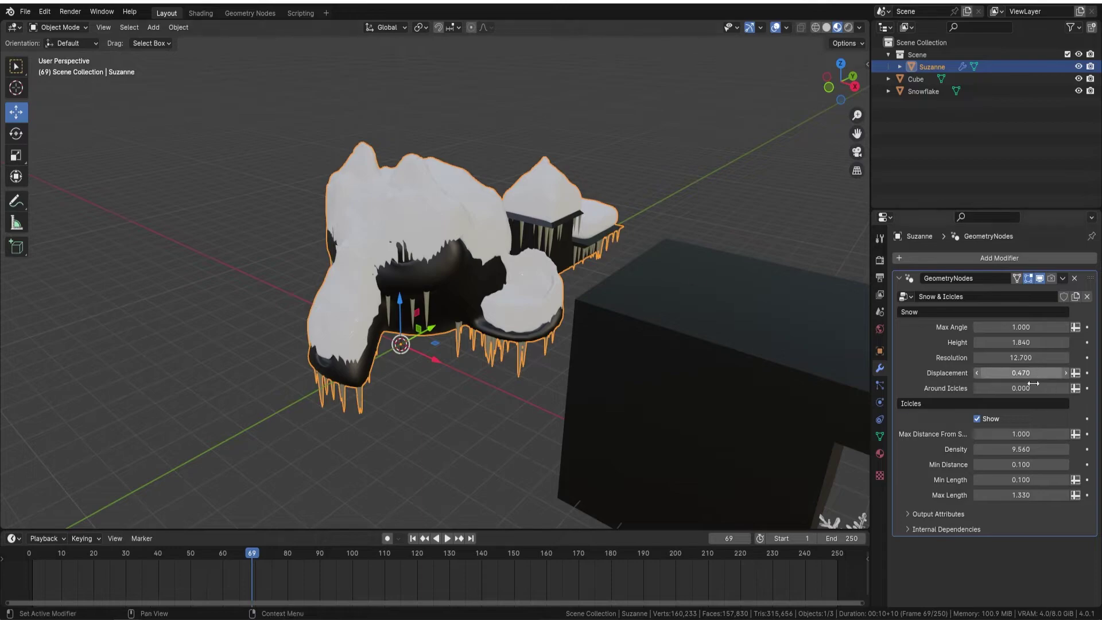
drag(1057, 357, 1027, 357)
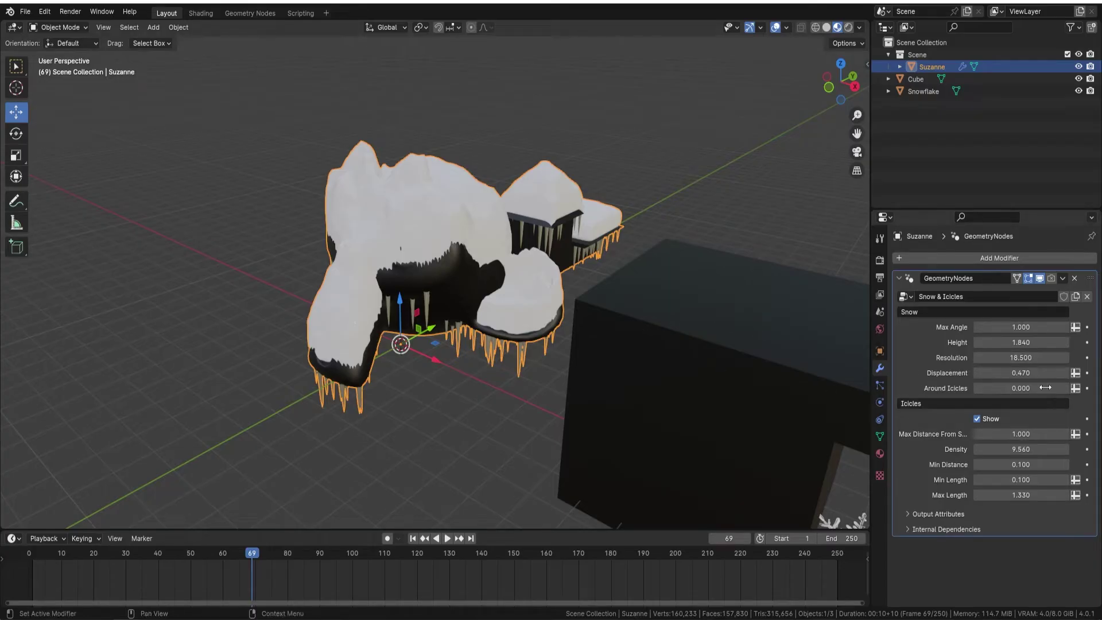
middle_drag(407, 305, 405, 255)
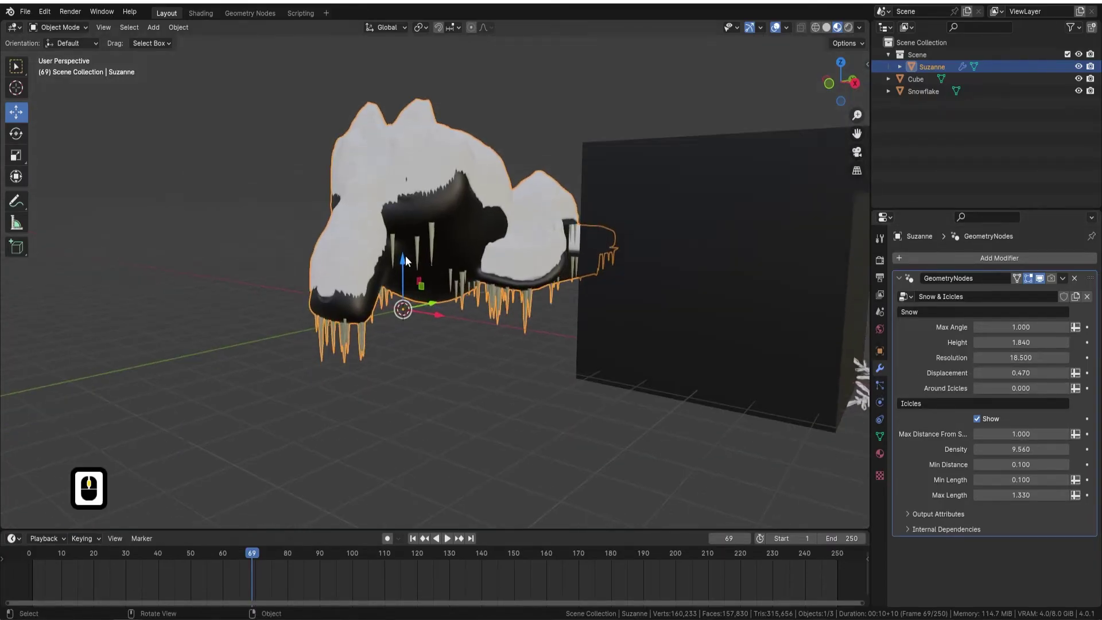
Step: Set Around Icicles to 0.2, toggling the icicles off and on to compare
scroll(406, 256, up, 2)
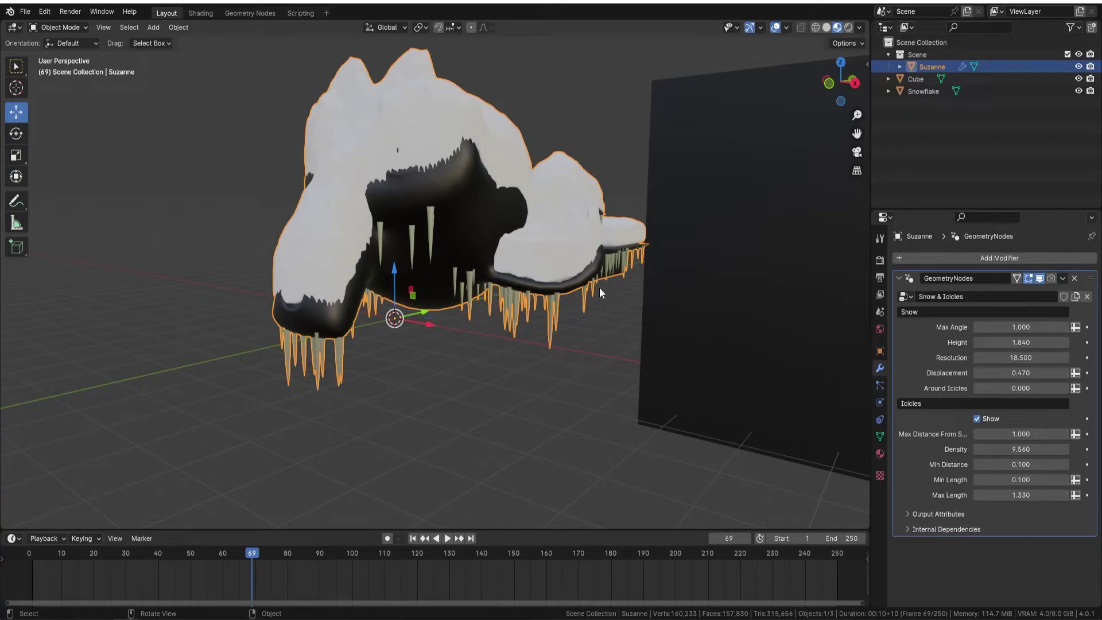
click(1020, 388)
text(0.2)
key(Return)
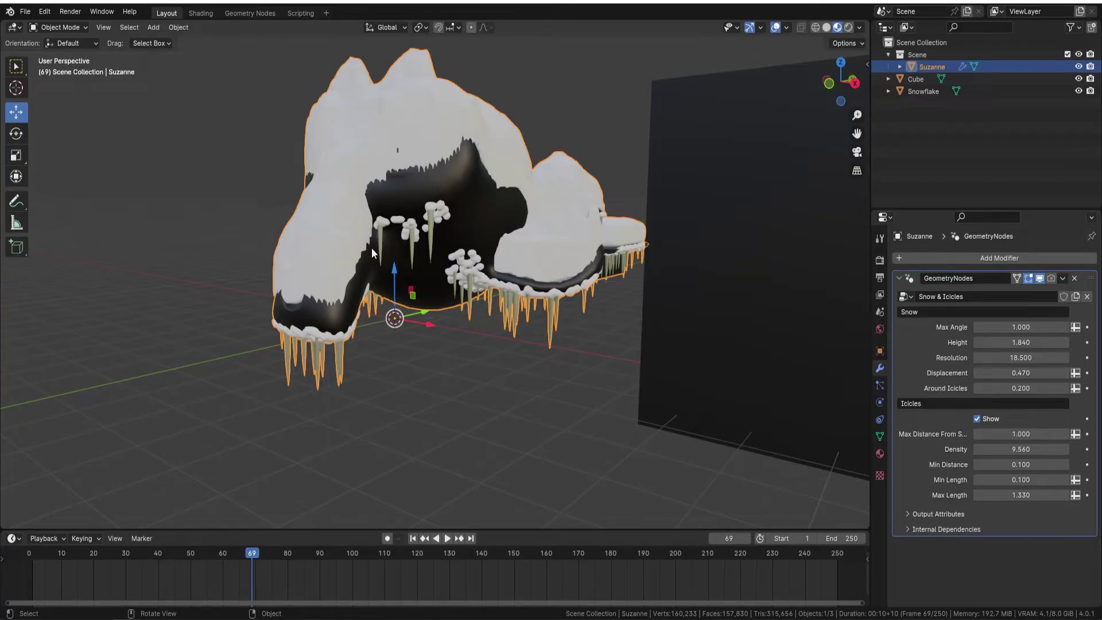
click(976, 419)
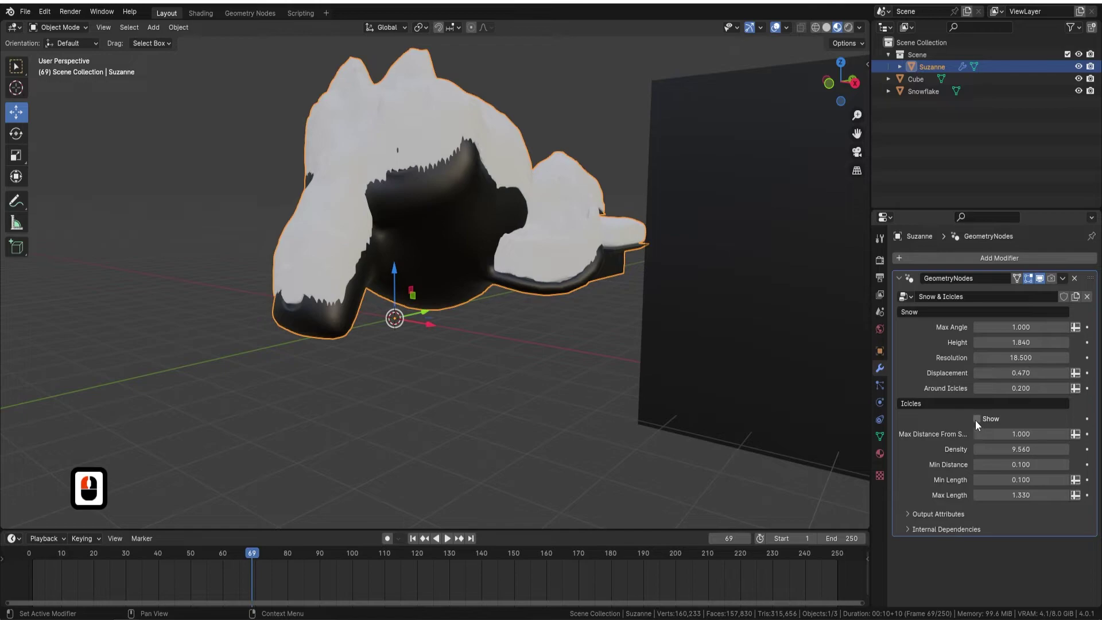
click(976, 418)
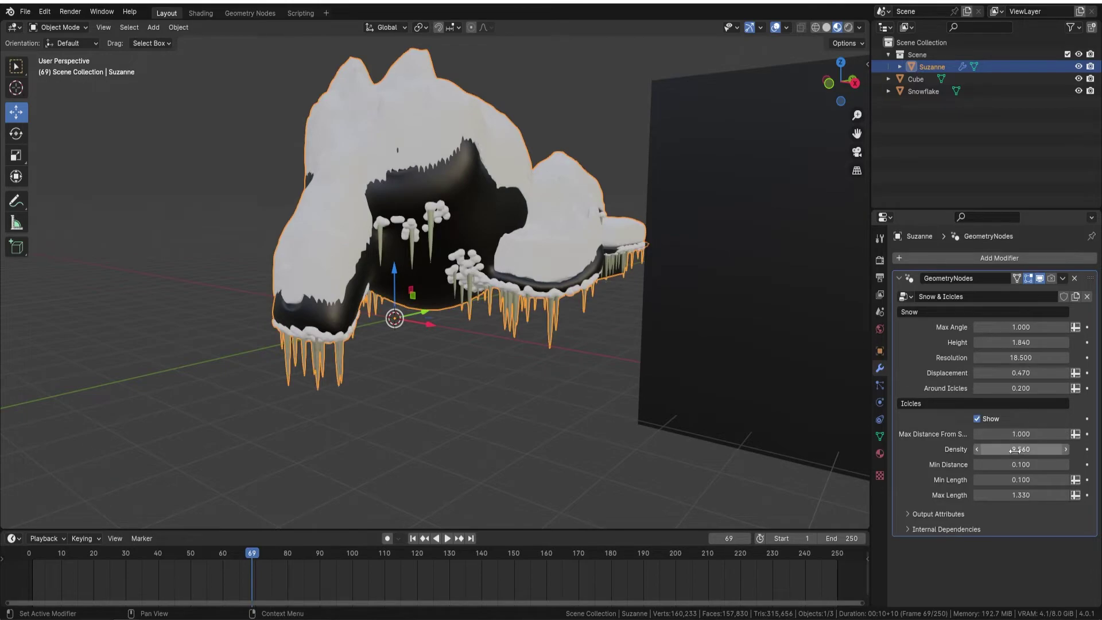
Step: Set the icicles' Max Distance to 5 to spread more icicles
key(F9)
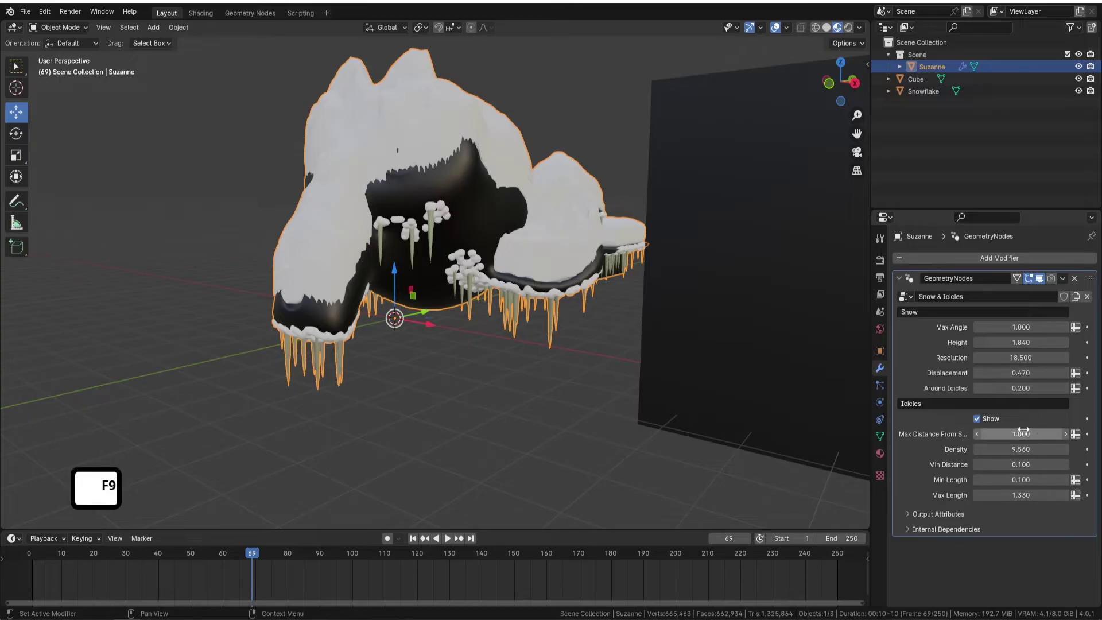
click(1022, 434)
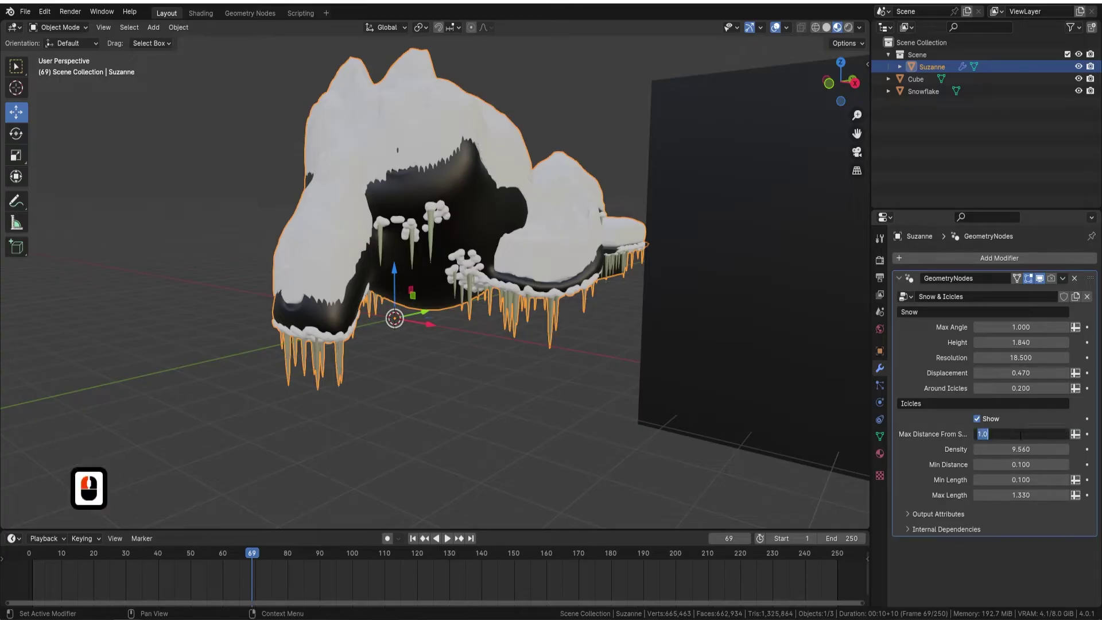
text(5)
key(Return)
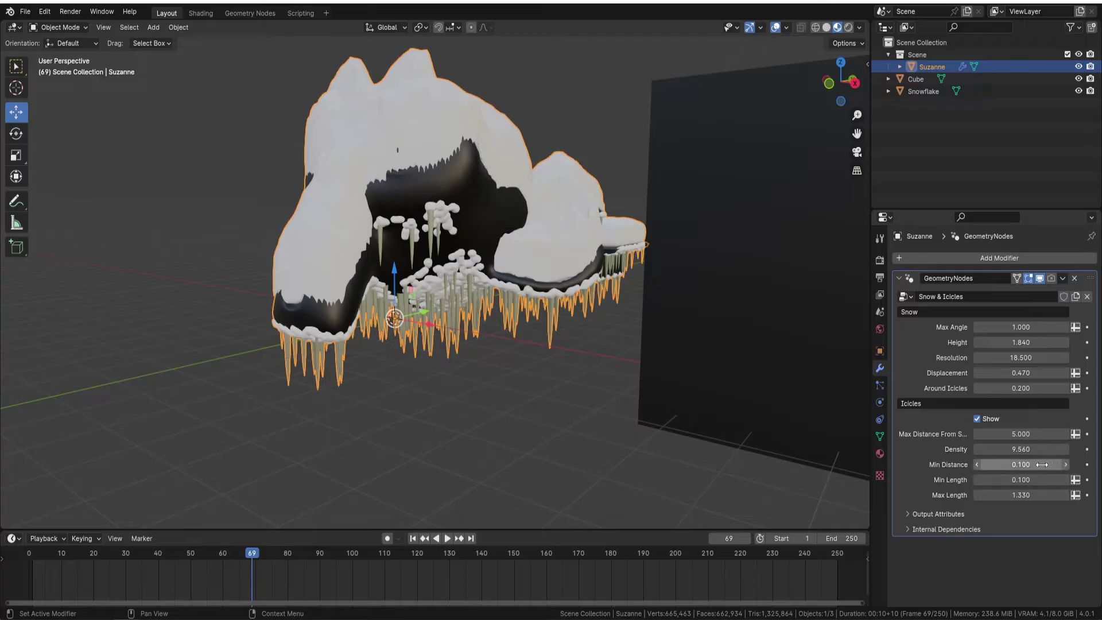
Step: Lengthen the icicles, then reset Max Length to its default 0.650
drag(1018, 494, 989, 492)
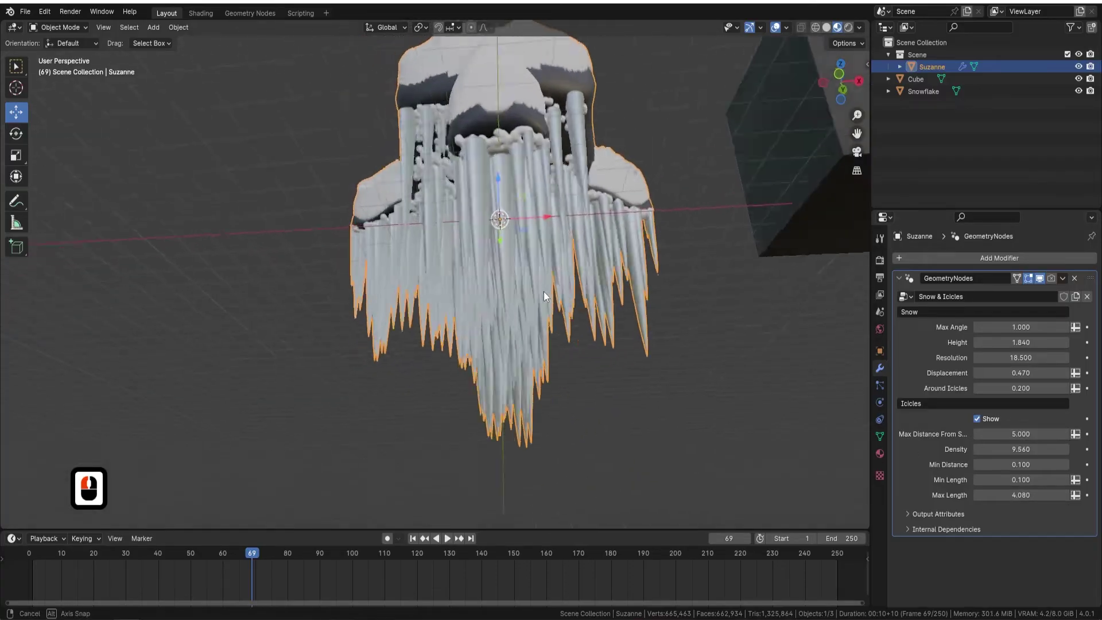
middle_drag(543, 291, 496, 341)
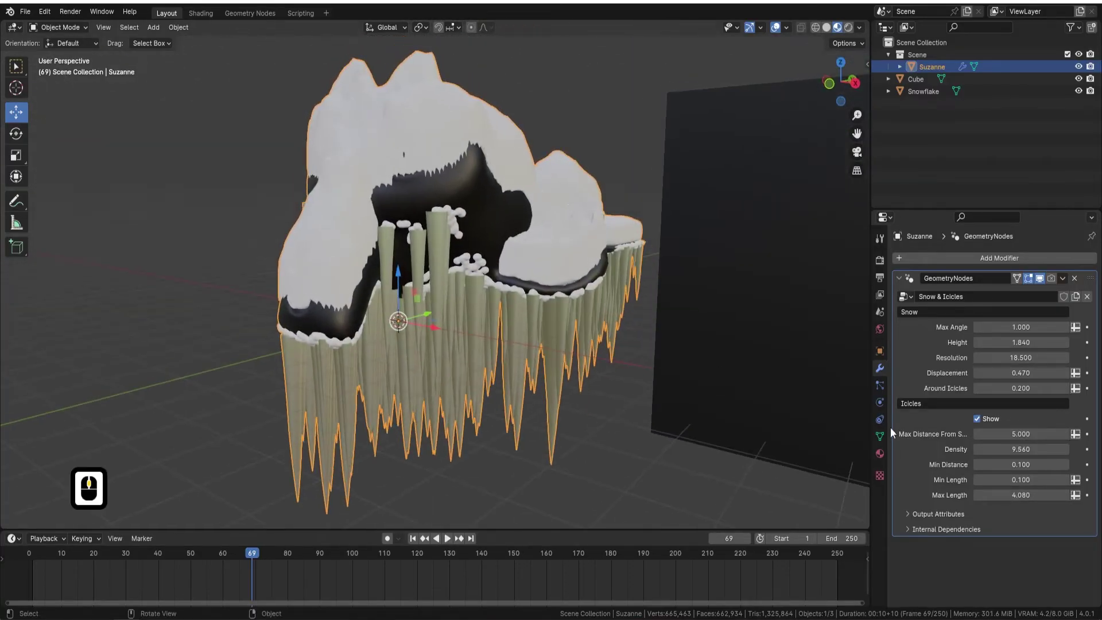
right_click(1020, 493)
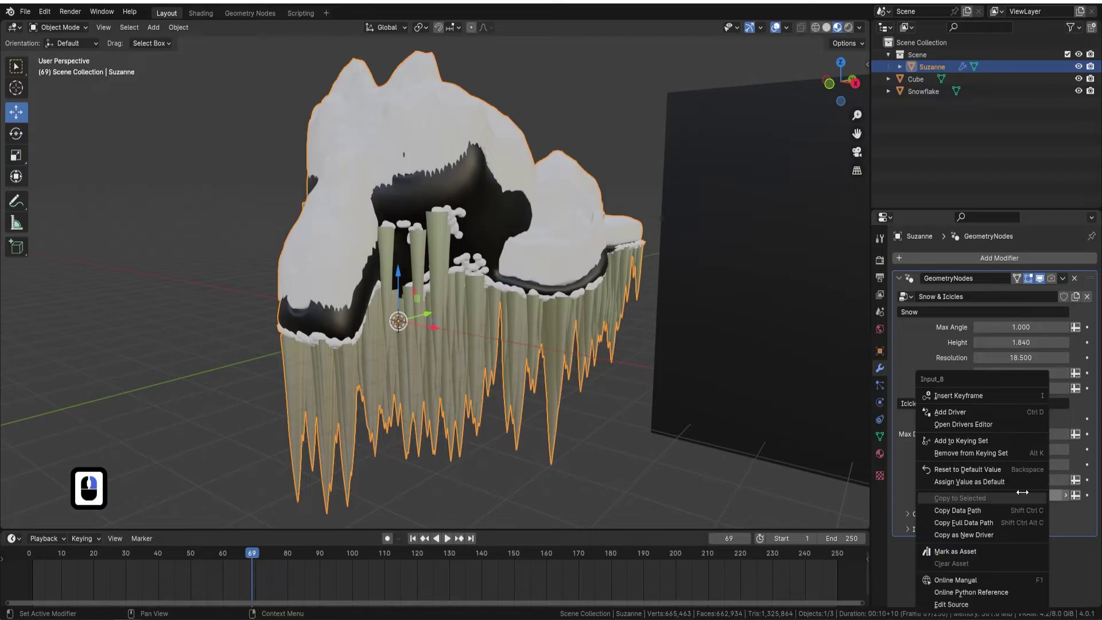
click(986, 470)
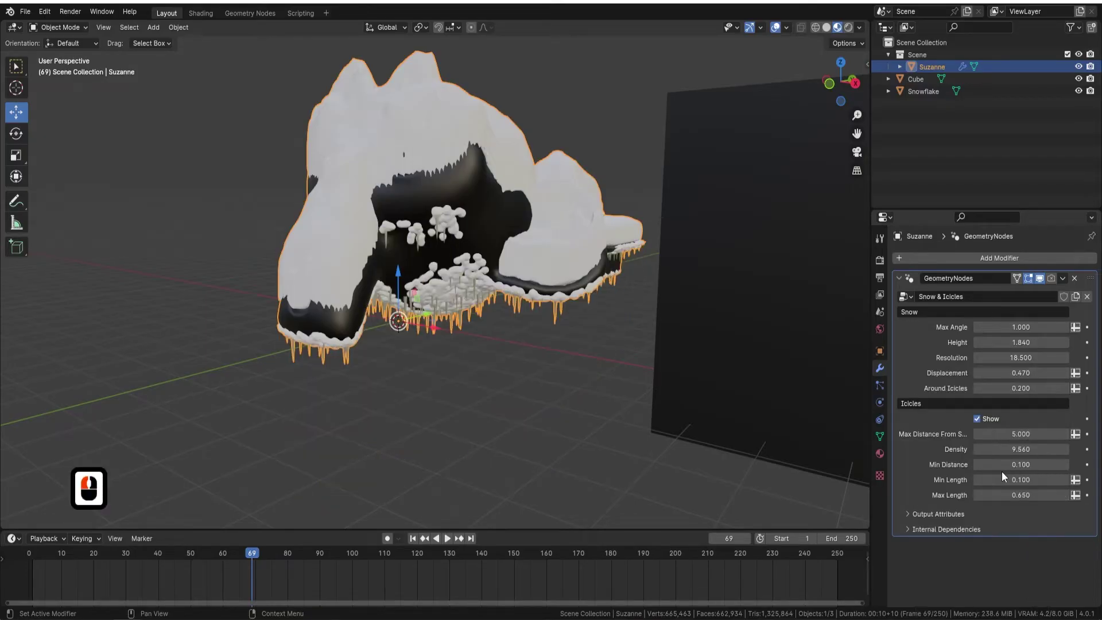
middle_drag(576, 350, 549, 313)
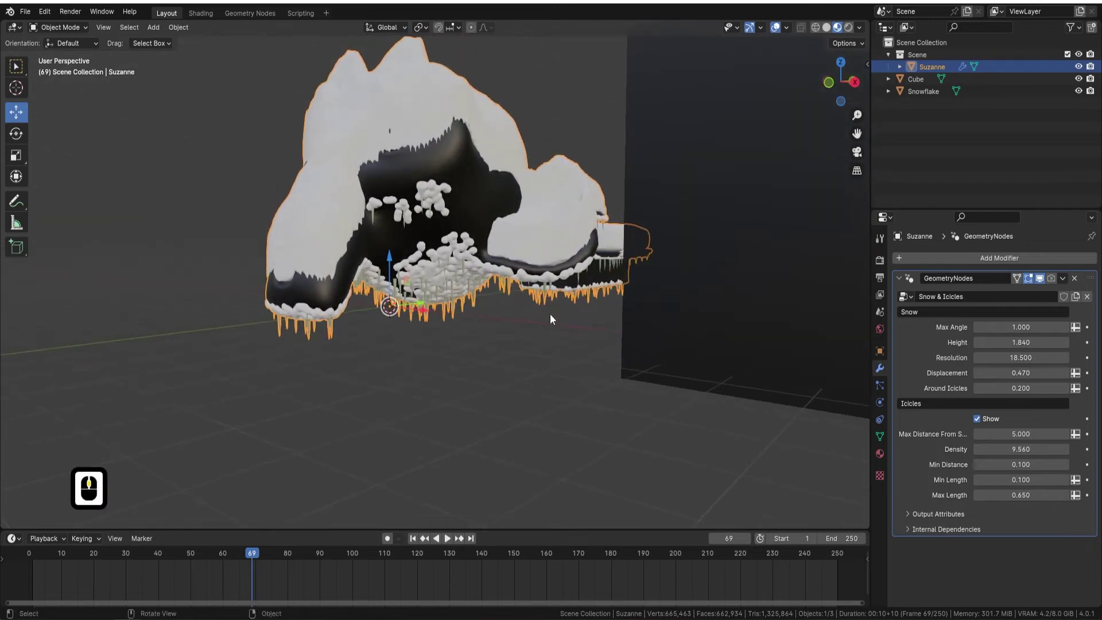
scroll(494, 201, up, 3)
shift+middle_drag(493, 202, 517, 215)
click(457, 202)
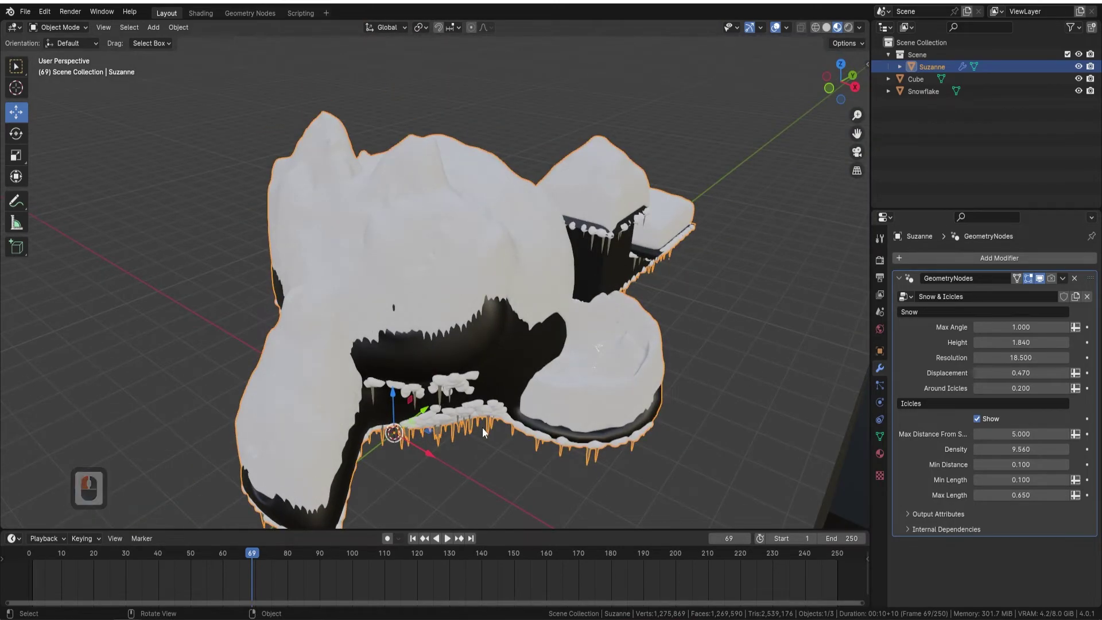
Step: Keyframe snow Height 0 at frame 69 and Height 2 at frame 169
click(1025, 343)
text(0)
key(Return)
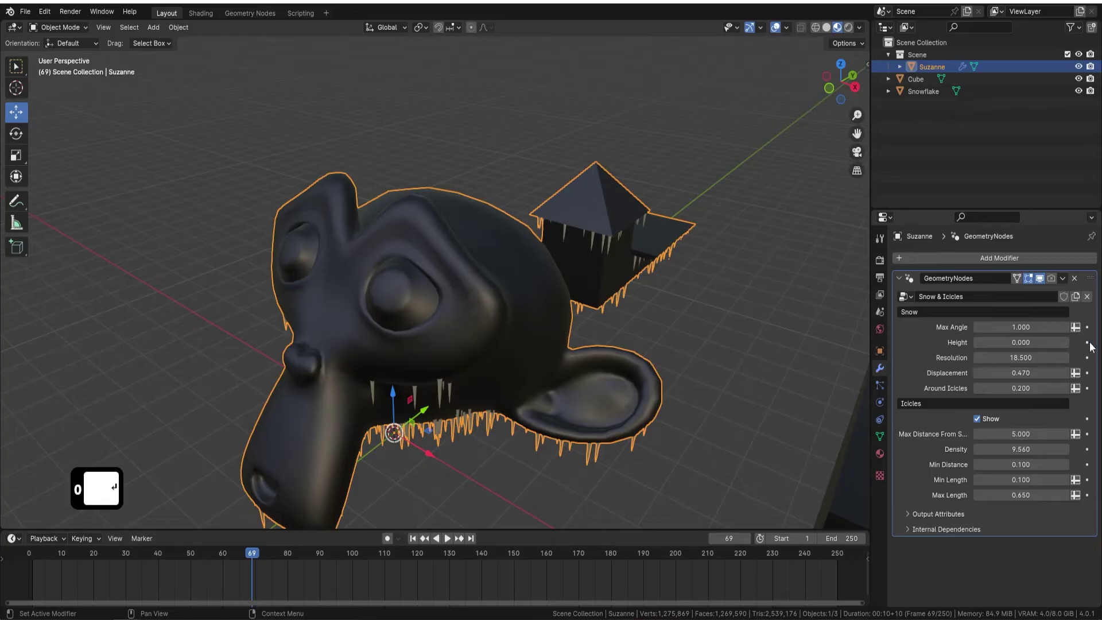
click(1087, 342)
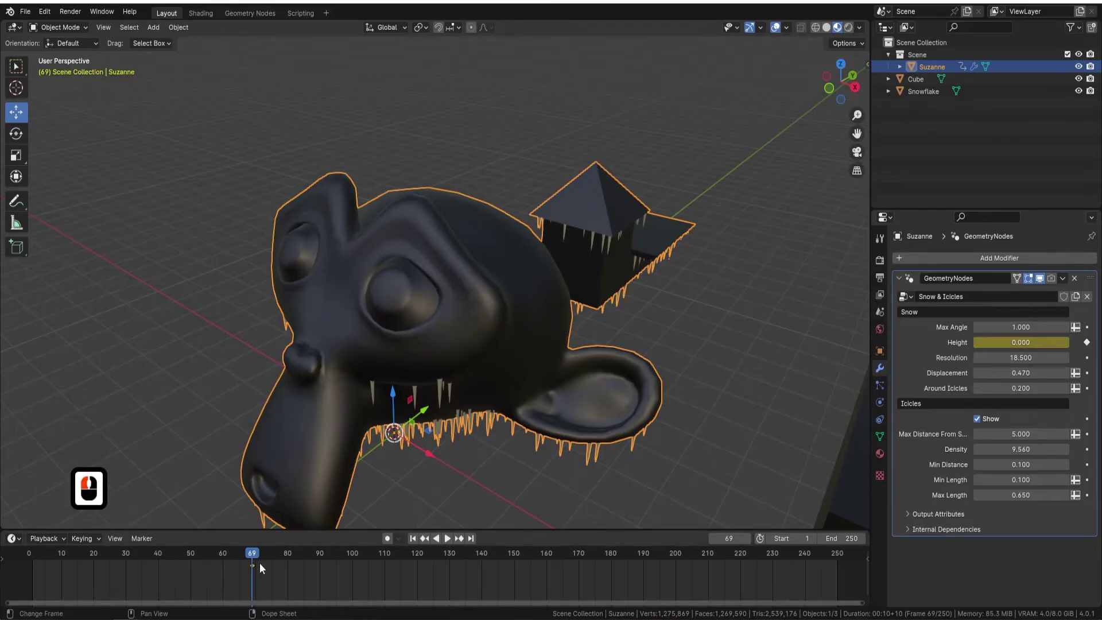
drag(323, 544, 574, 537)
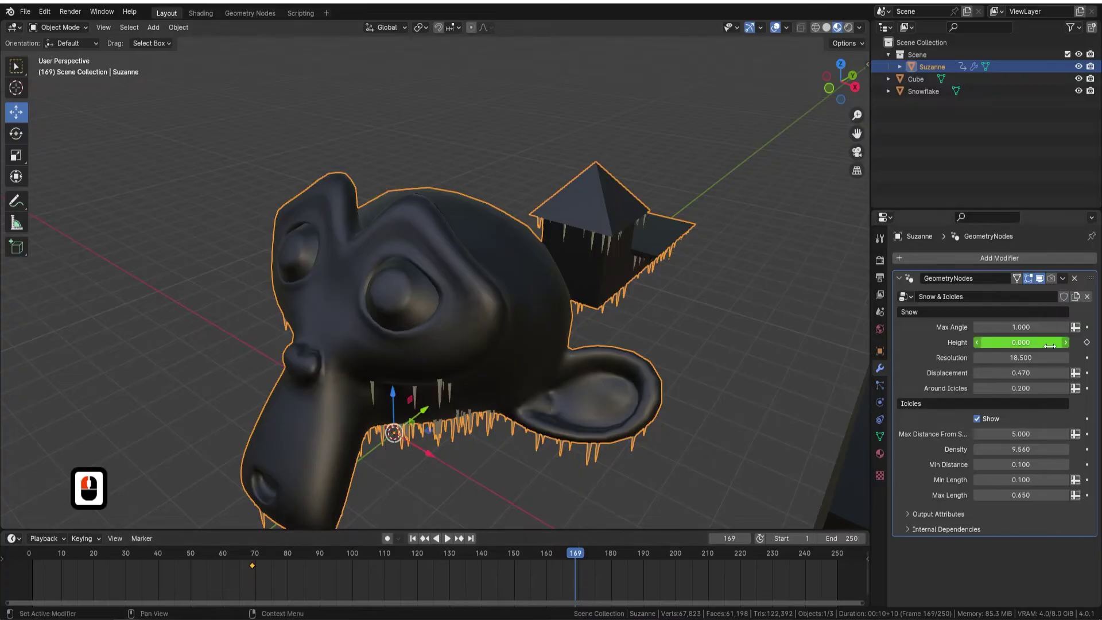
click(1025, 343)
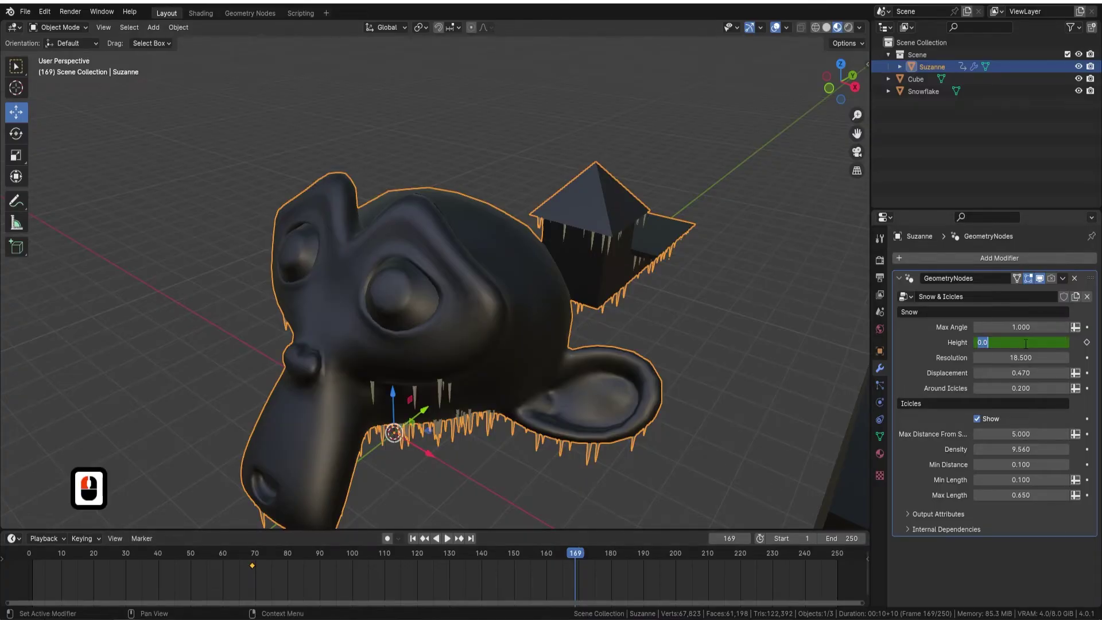
text(2)
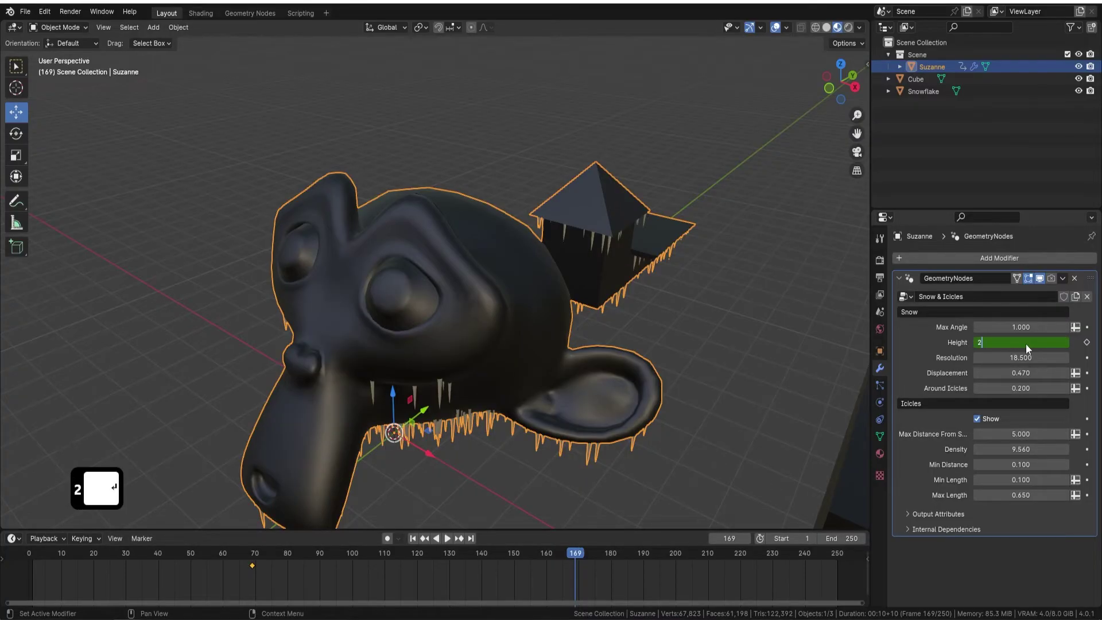
key(Return)
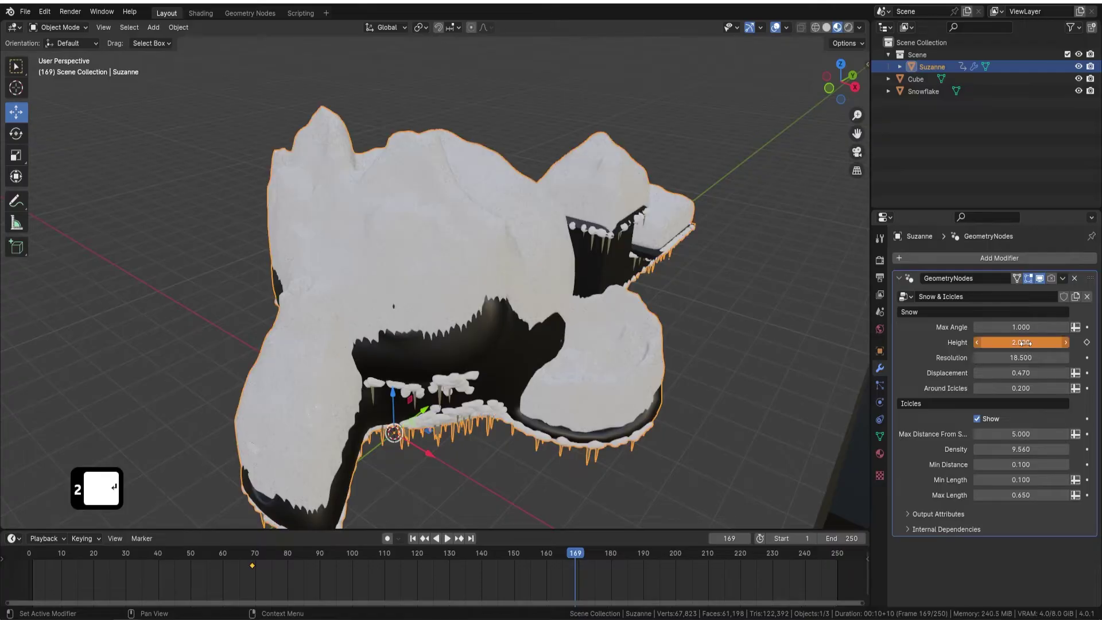
click(1086, 343)
Step: Play the animation from frame 70 to preview the snow growing, then select the Cube
click(253, 553)
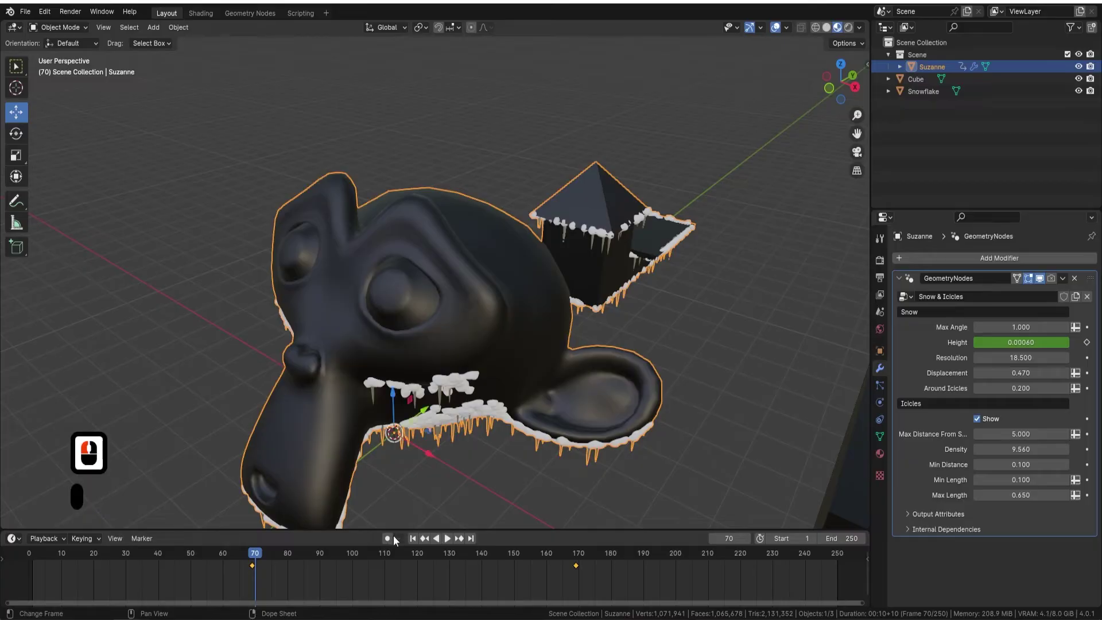
key(space)
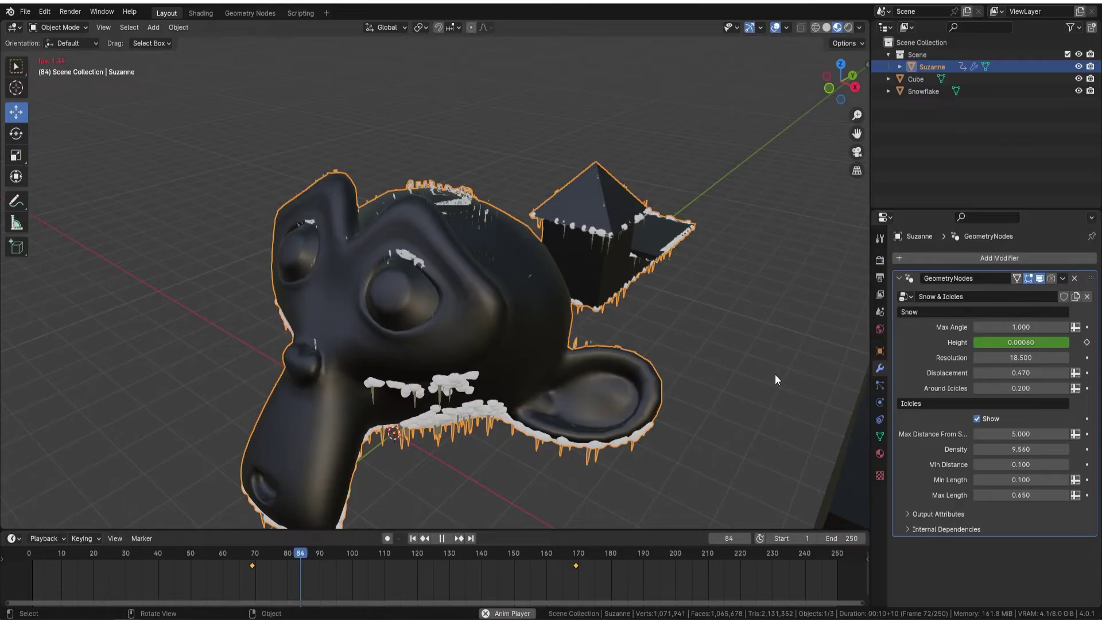
key(space)
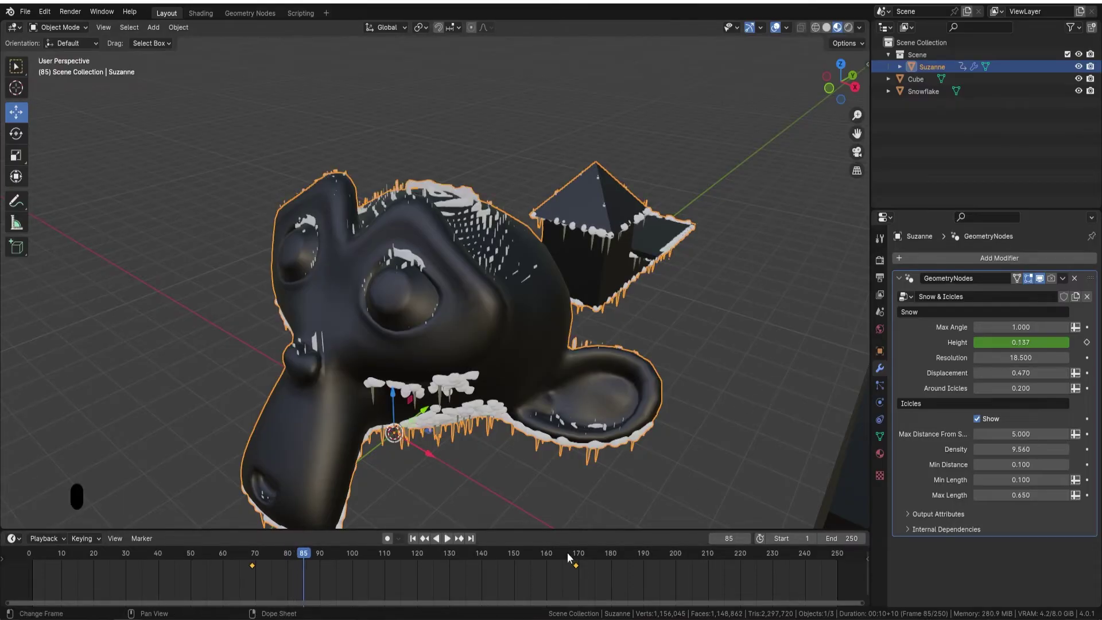
key(space)
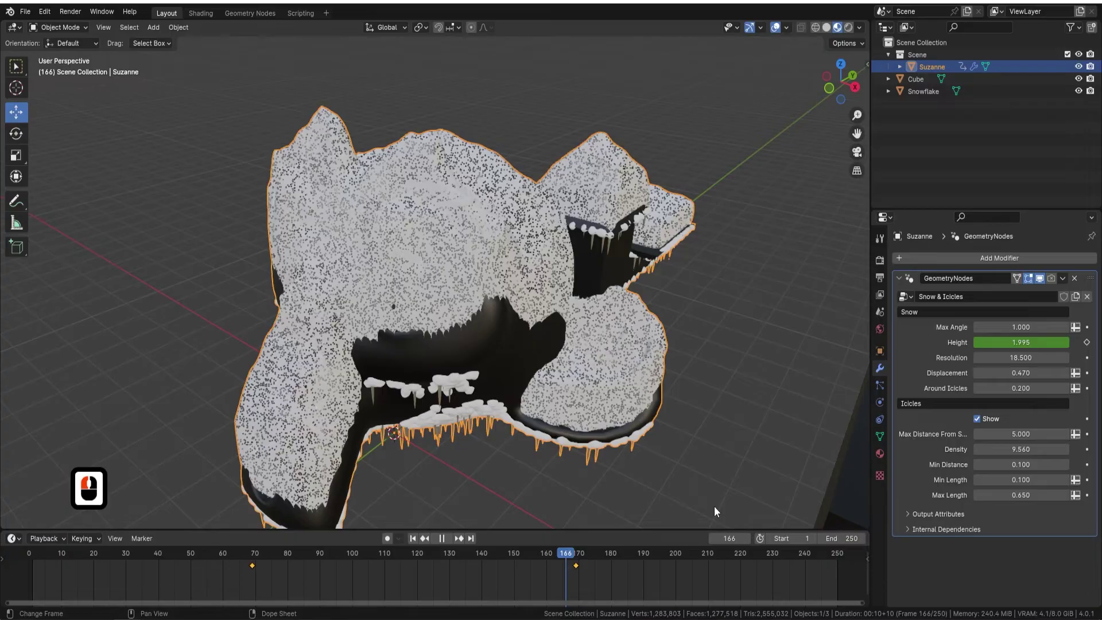
key(space)
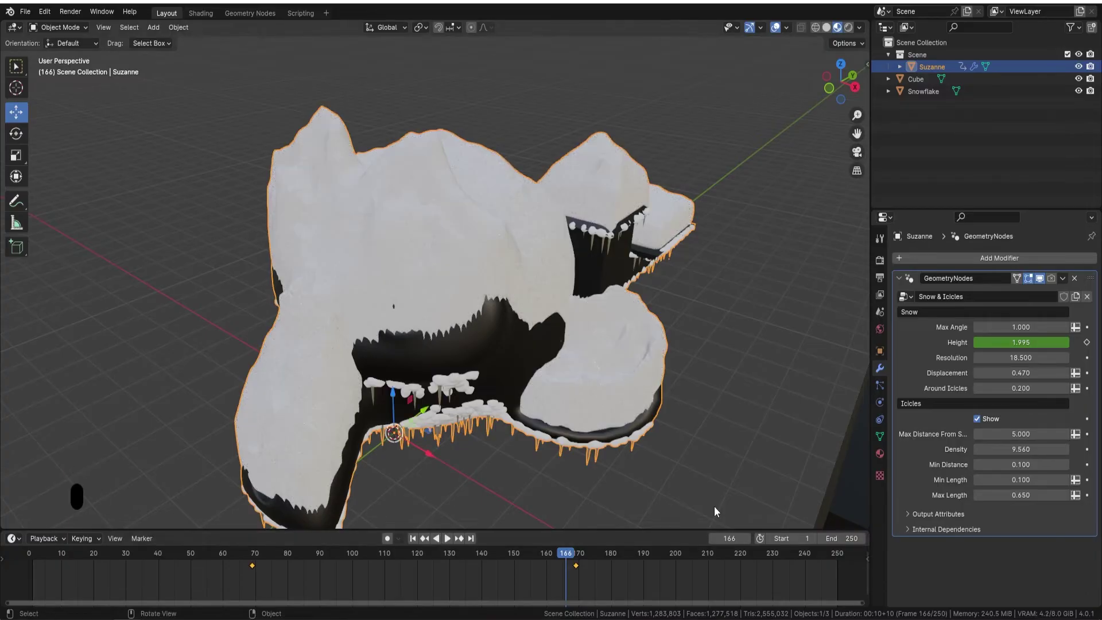
middle_drag(721, 477, 592, 380)
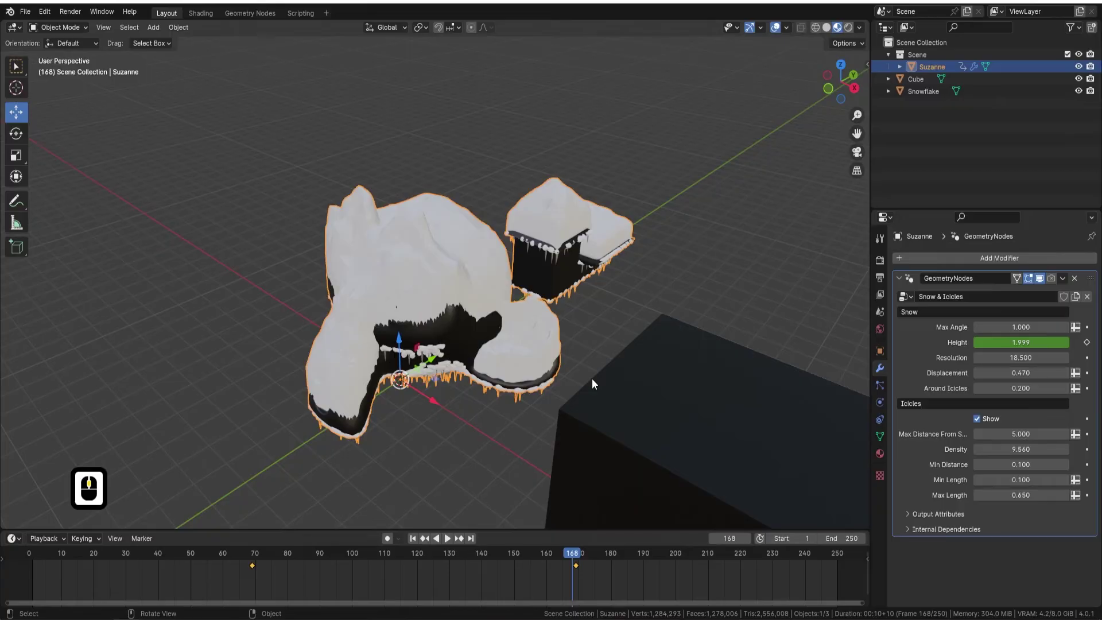
key(F9)
middle_drag(549, 230, 618, 236)
click(521, 258)
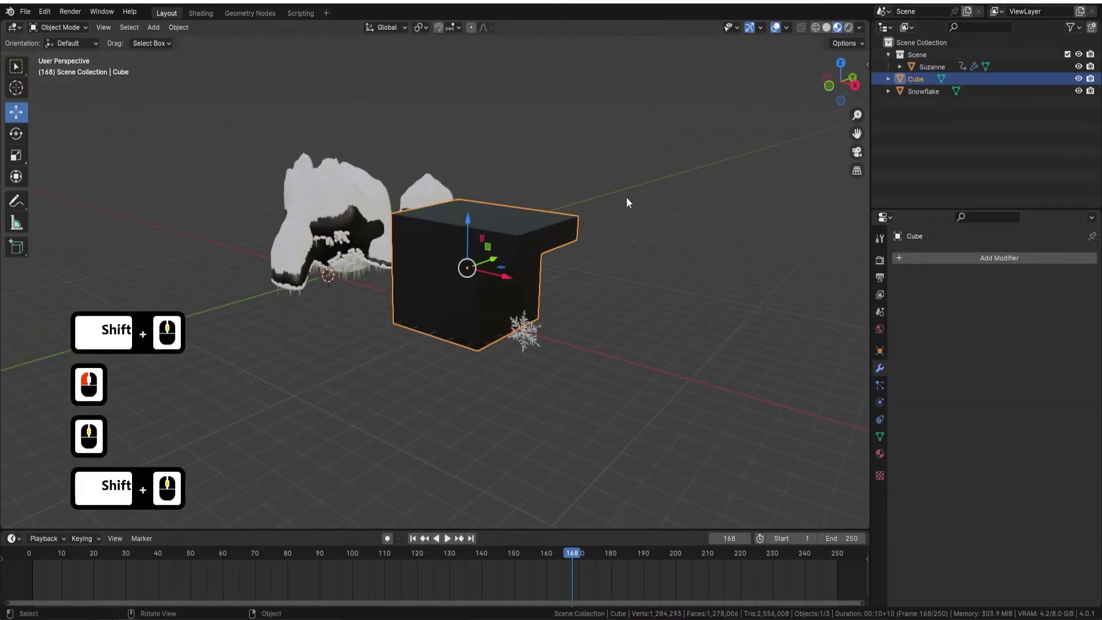
Step: Apply all transforms to the Cube and move its origin to the geometry centre
key(ctrl+a)
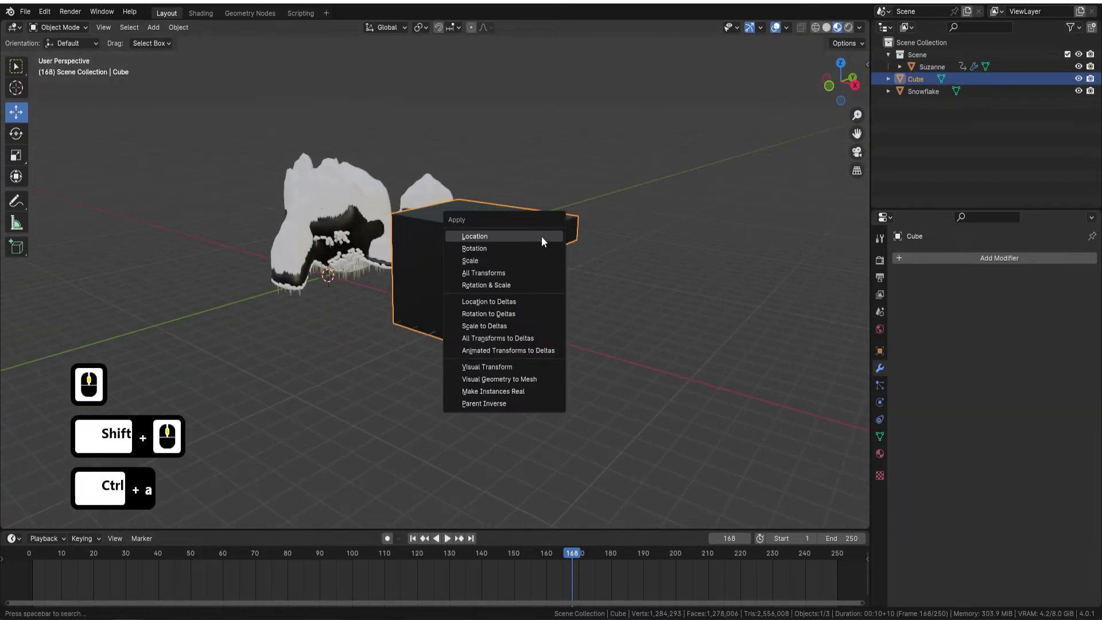
click(504, 273)
right_click(504, 308)
mouse_move(505, 309)
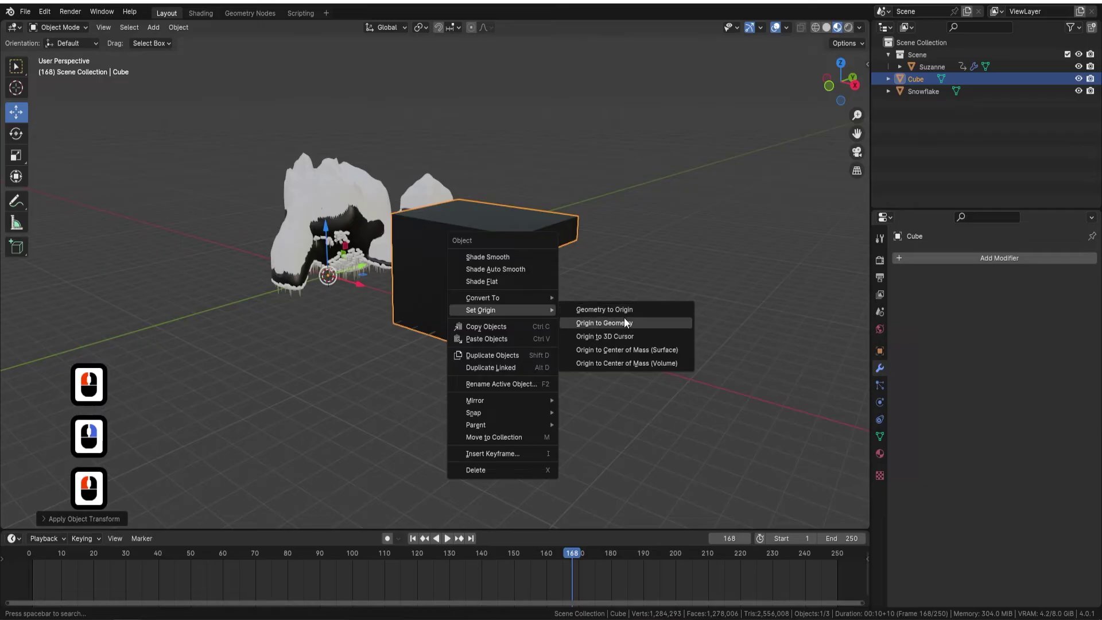
click(624, 320)
middle_drag(483, 264, 569, 173)
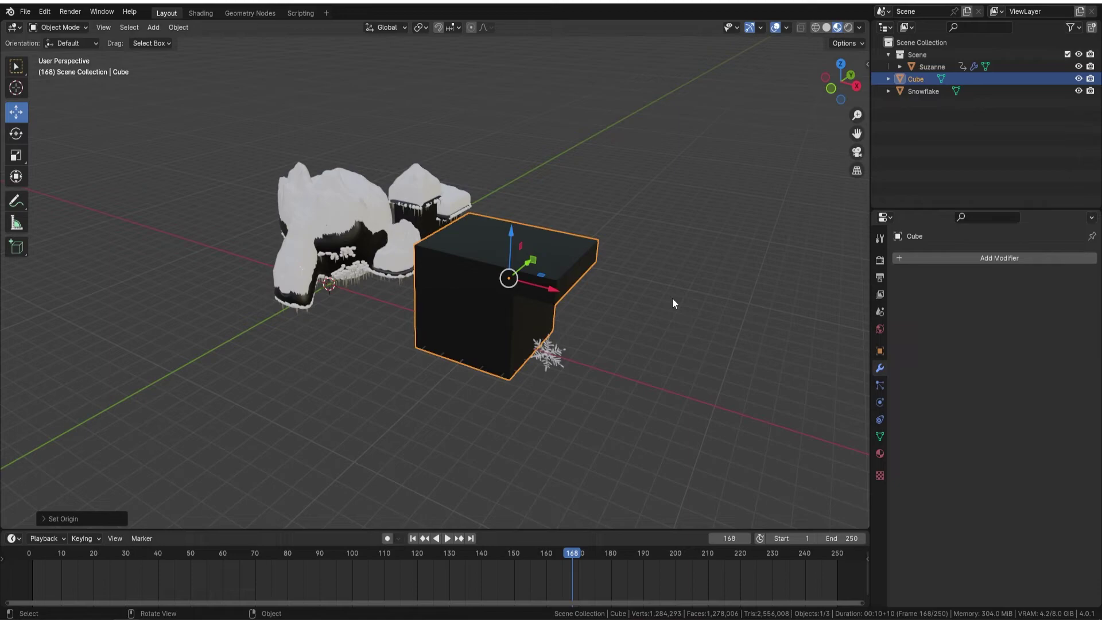
Step: Add a Geometry Nodes modifier to the Cube using the Snow & Icicles node group
click(973, 258)
click(940, 256)
click(905, 296)
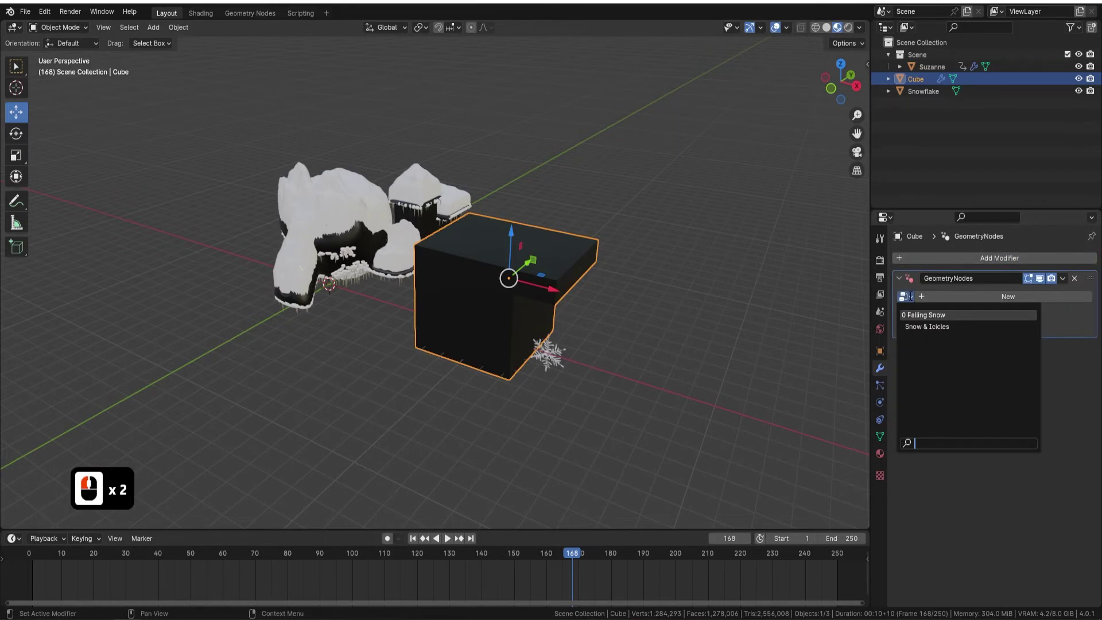
click(937, 326)
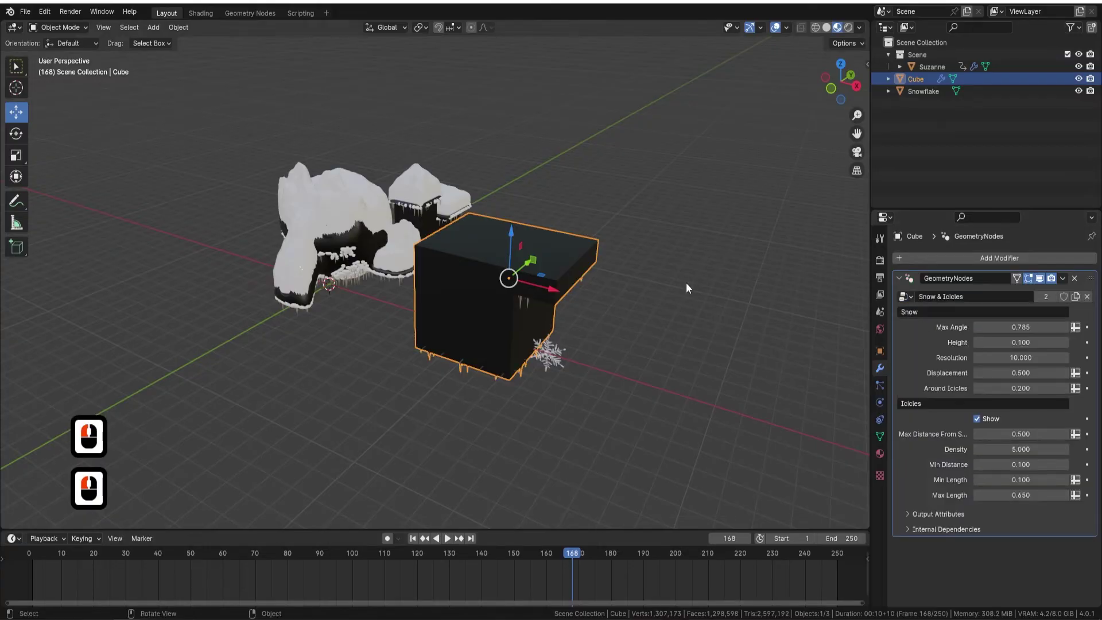
Step: Set the Cube's snow Height to 2 and Max Angle to 1, and raise Resolution
click(980, 340)
text(2)
key(Return)
click(1017, 325)
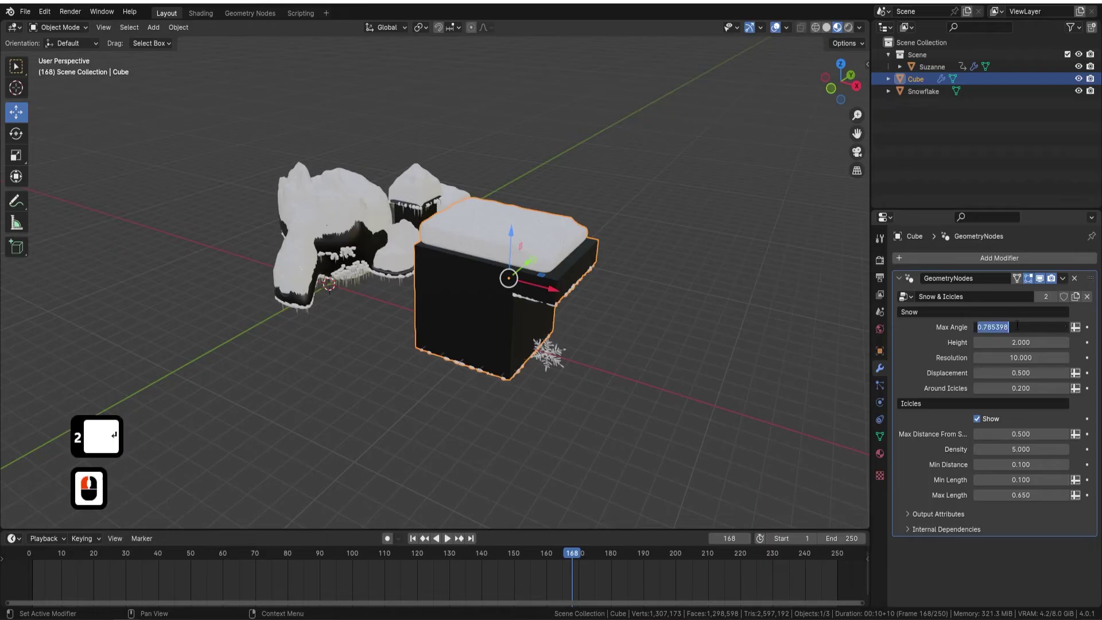
text(1)
key(Return)
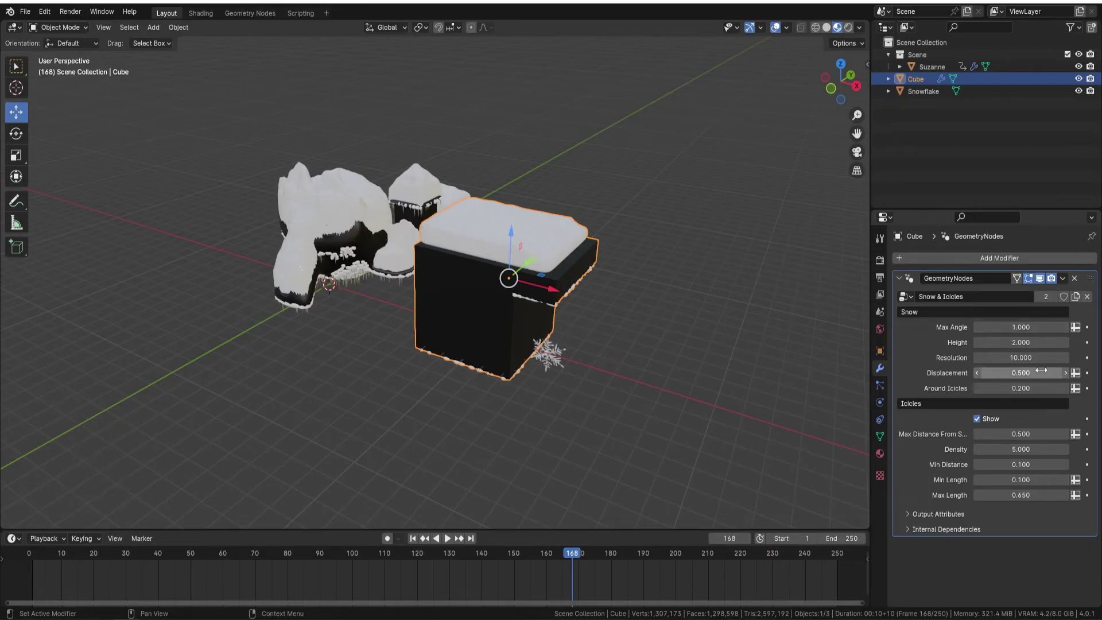
drag(1004, 358, 1071, 357)
Step: Set the icicle distance from snow to 2 and Around Icicles to 2
middle_drag(604, 265, 580, 209)
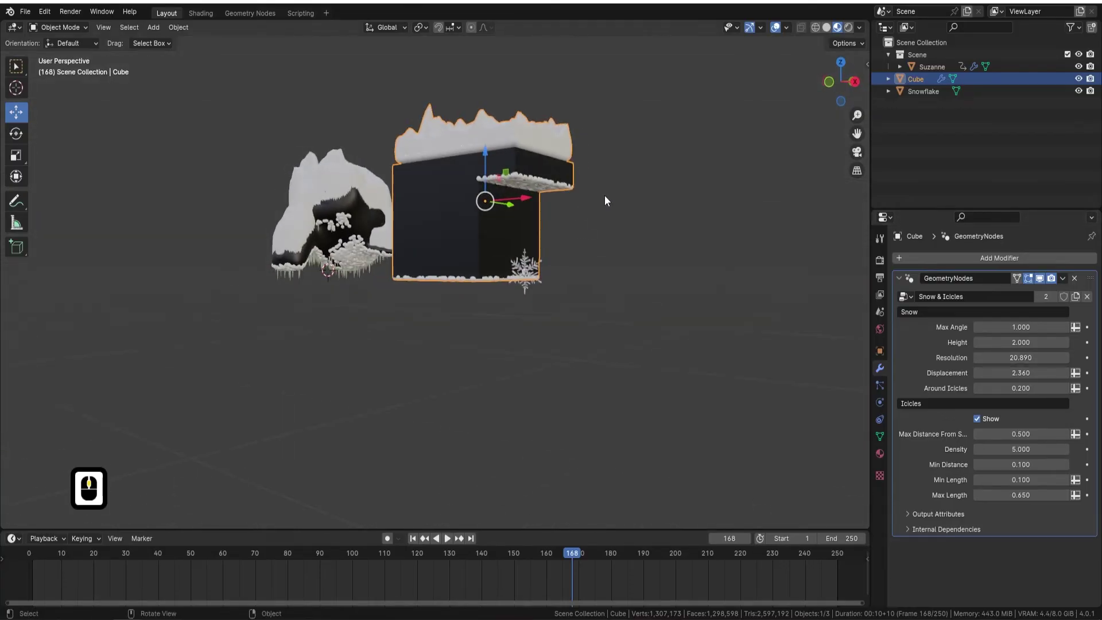
click(1020, 433)
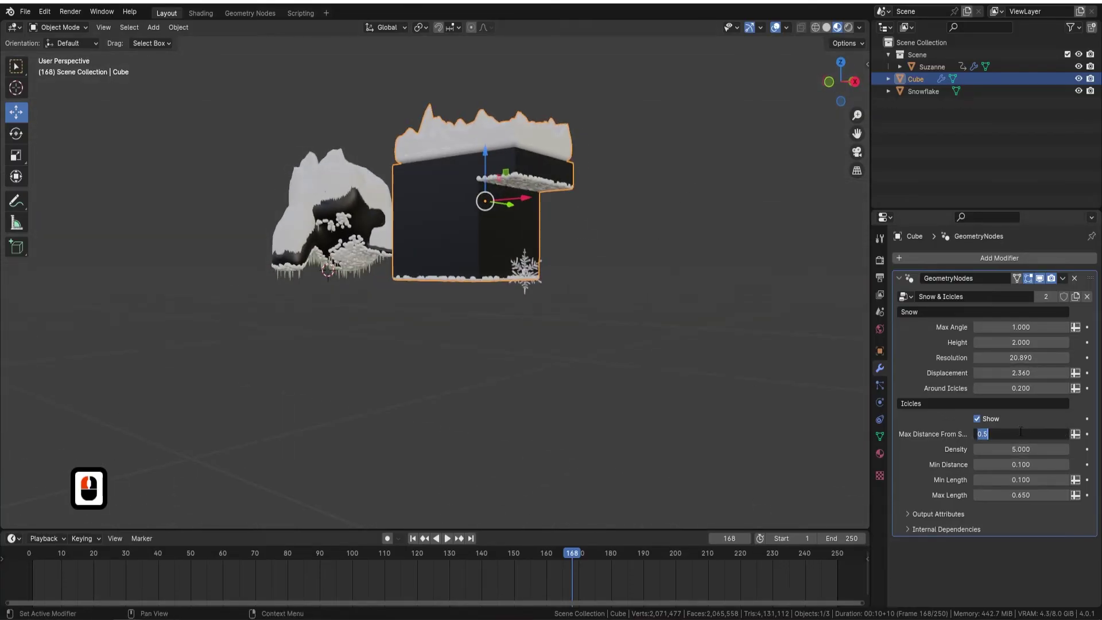
text(2)
key(Return)
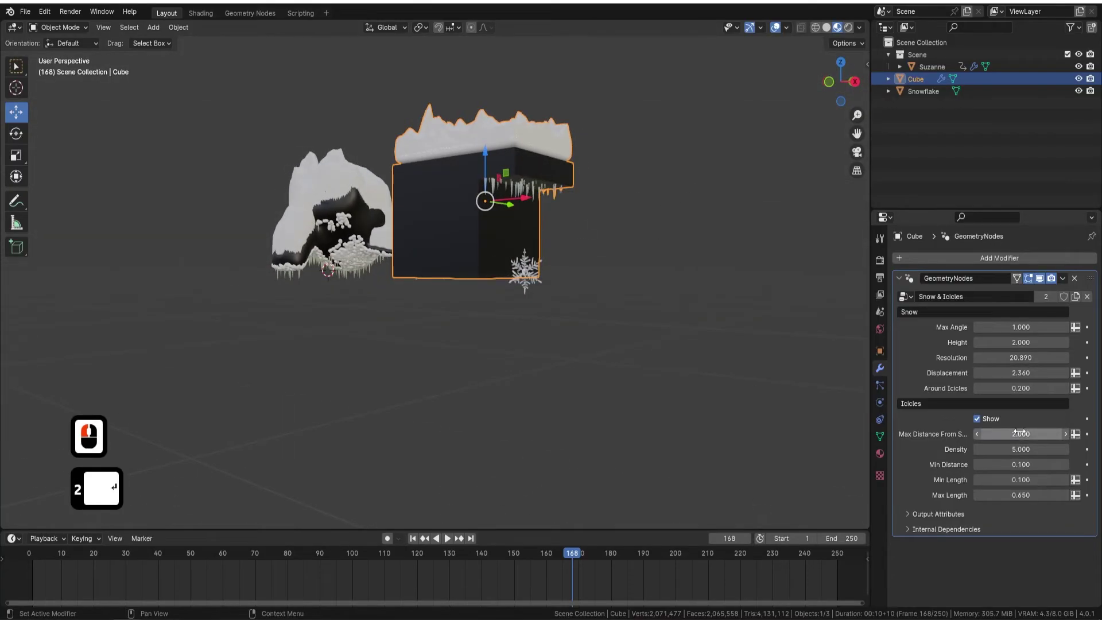
click(1021, 388)
text(2)
key(Return)
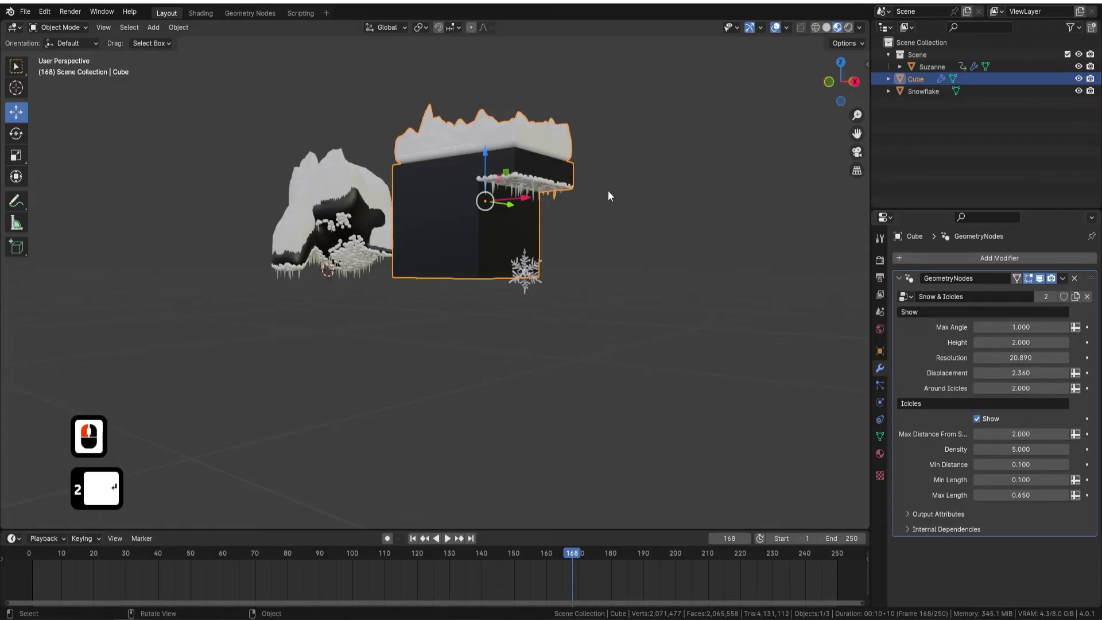
Step: Lengthen the Cube's icicles to Max Length 1.780
middle_drag(612, 195, 590, 225)
scroll(591, 225, up, 3)
drag(1008, 496, 1061, 497)
scroll(666, 280, down, 5)
middle_drag(607, 288, 392, 262)
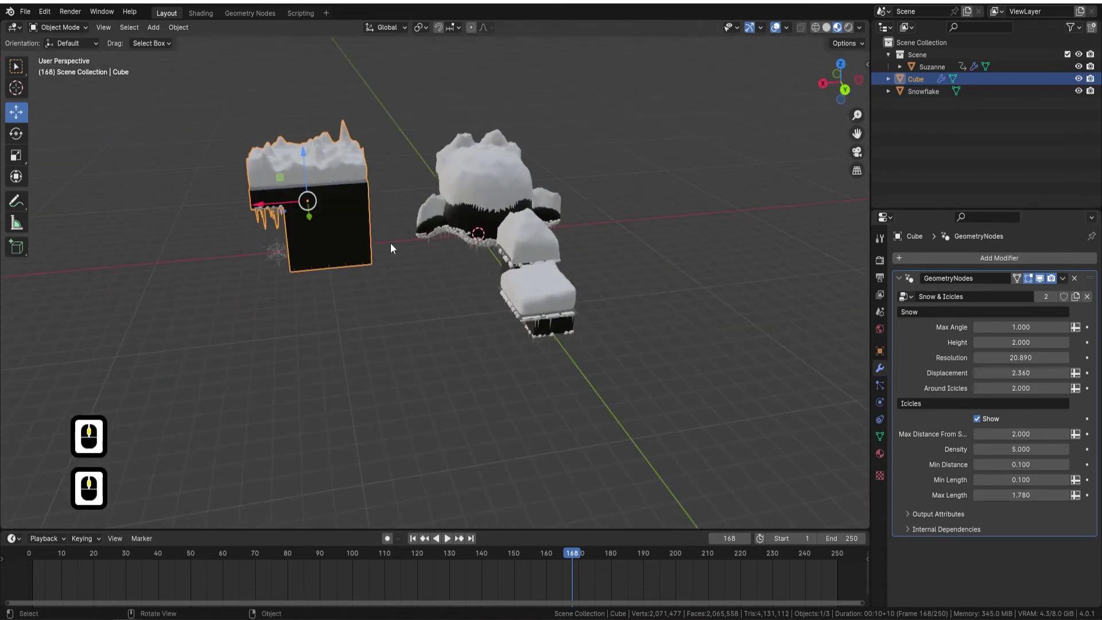
middle_drag(193, 143, 437, 204)
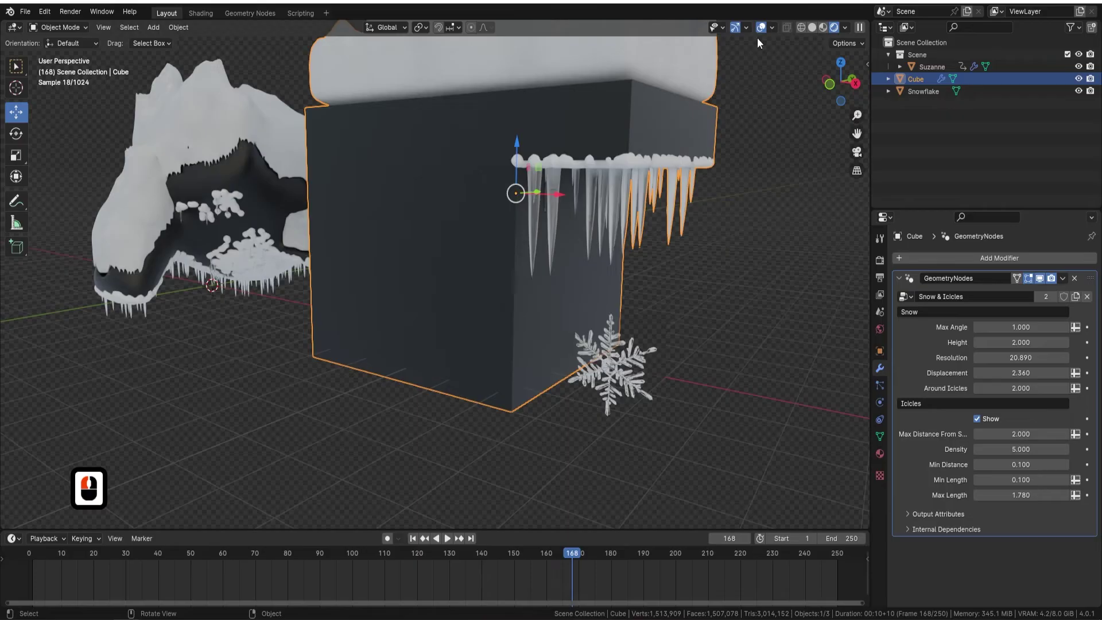
Step: Hide the viewport overlays to view the snowy cube and icicles cleanly
click(760, 27)
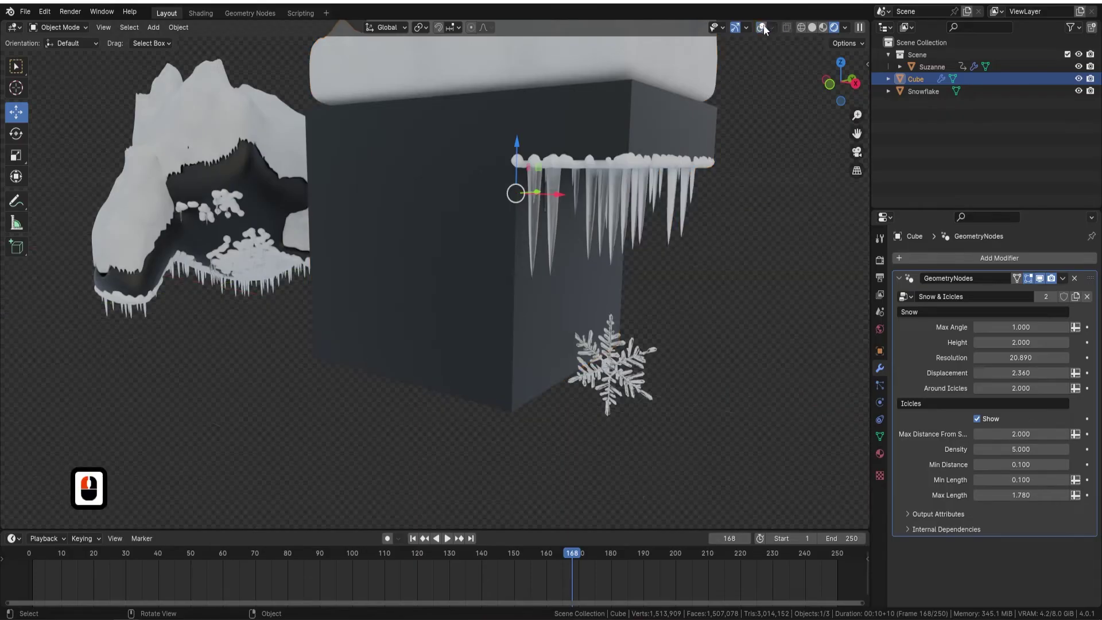
scroll(649, 197, up, 3)
shift+middle_drag(677, 205, 628, 234)
scroll(564, 184, down, 4)
Step: Turn off Film Transparent in Render Properties so the snowy background shows
click(879, 260)
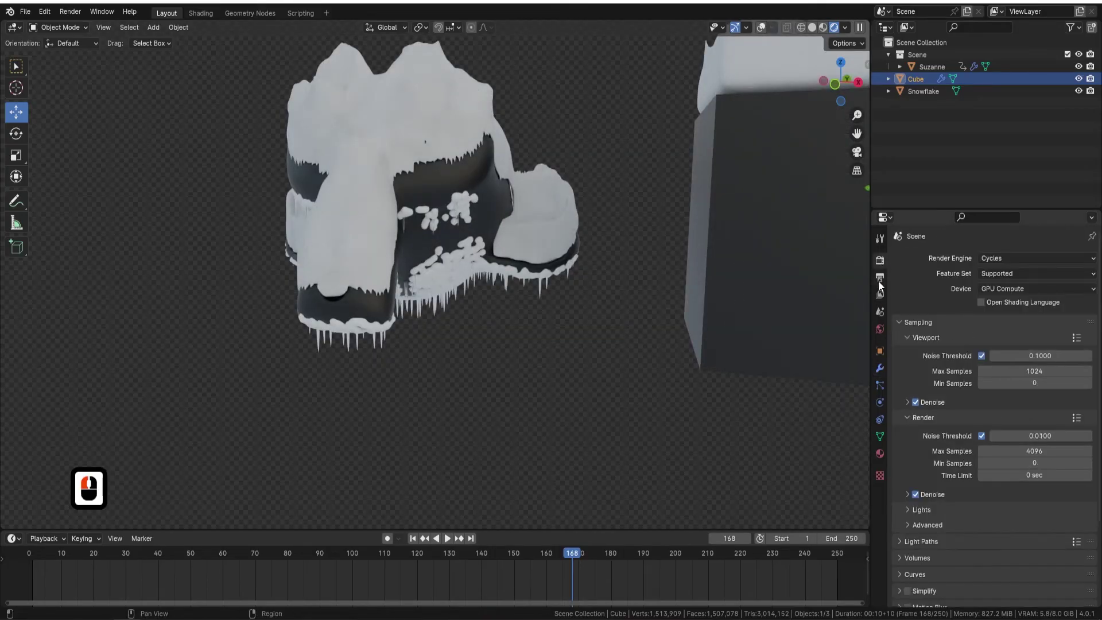
click(879, 278)
click(878, 261)
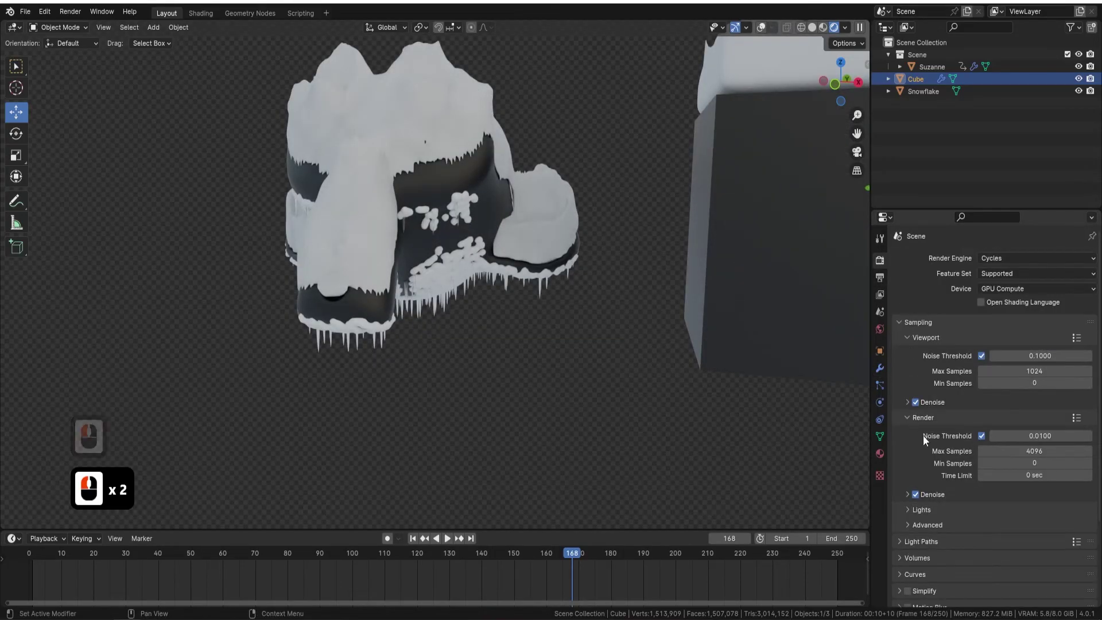
scroll(923, 453, down, 5)
click(906, 519)
scroll(957, 547, down, 3)
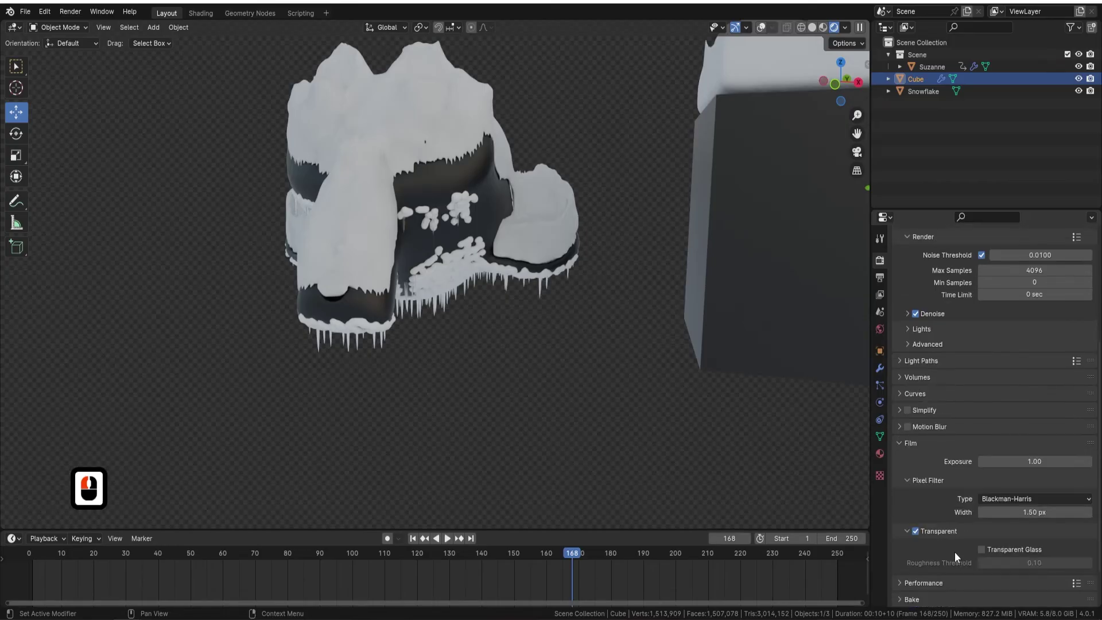
click(916, 532)
middle_drag(594, 277, 348, 279)
scroll(534, 277, up, 5)
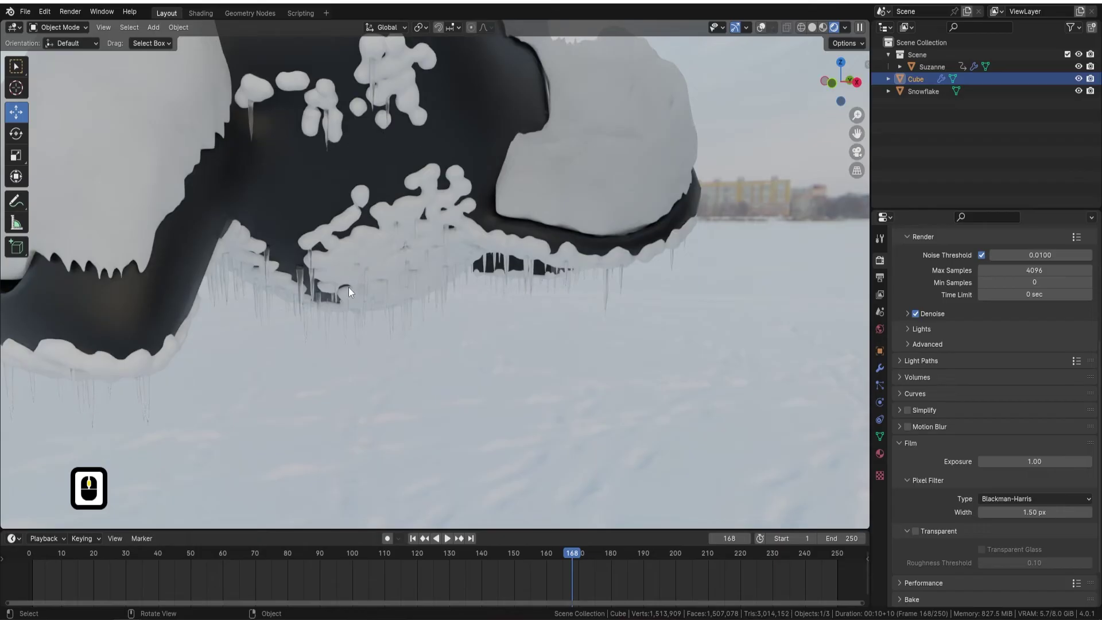
scroll(457, 304, up, 2)
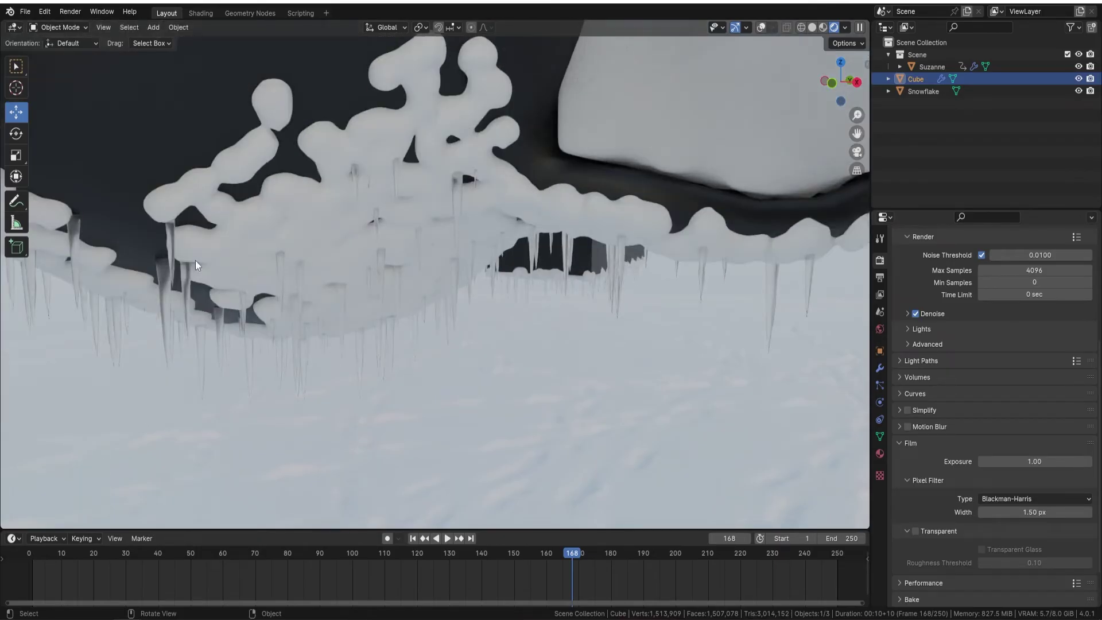
scroll(612, 280, down, 8)
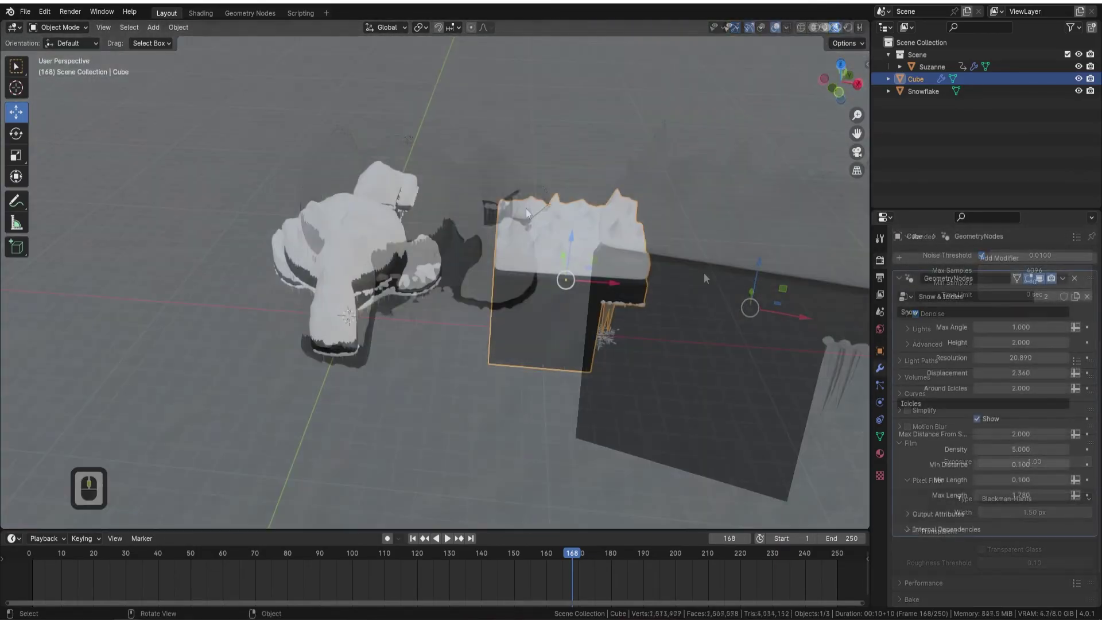
middle_drag(656, 265, 525, 209)
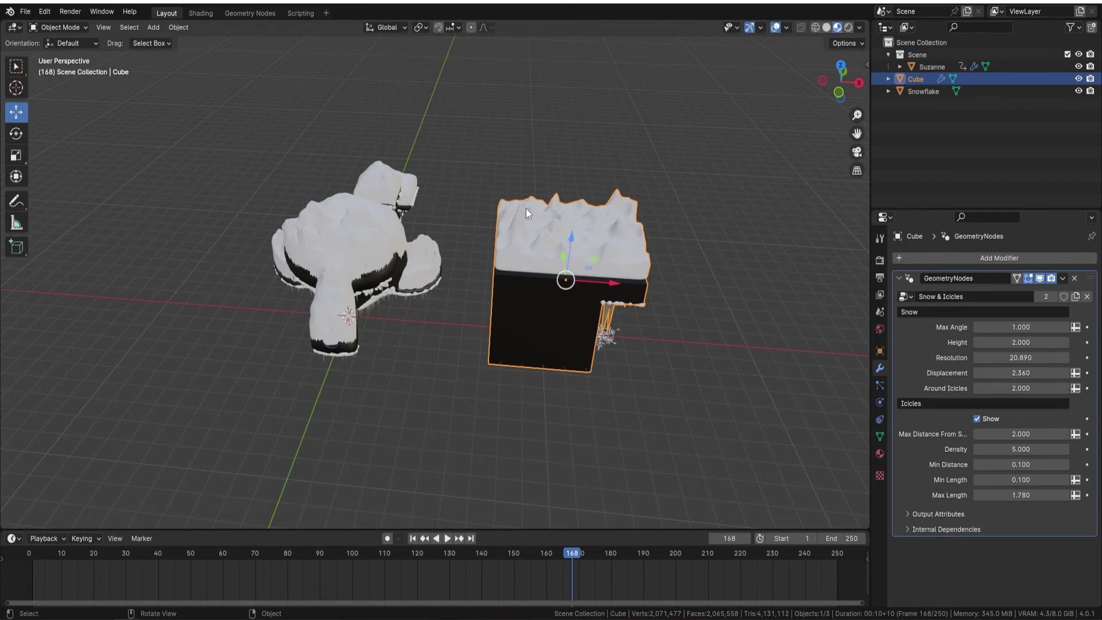
Step: Switch to the Geometry Nodes workspace and close the node editor's side panel
click(247, 13)
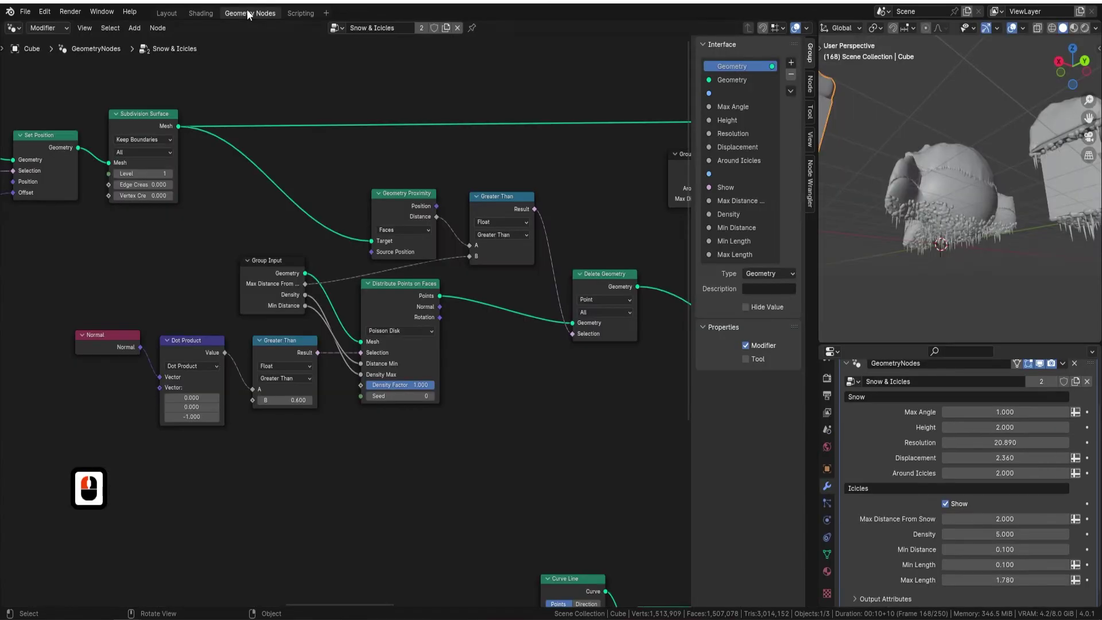
scroll(447, 230, down, 8)
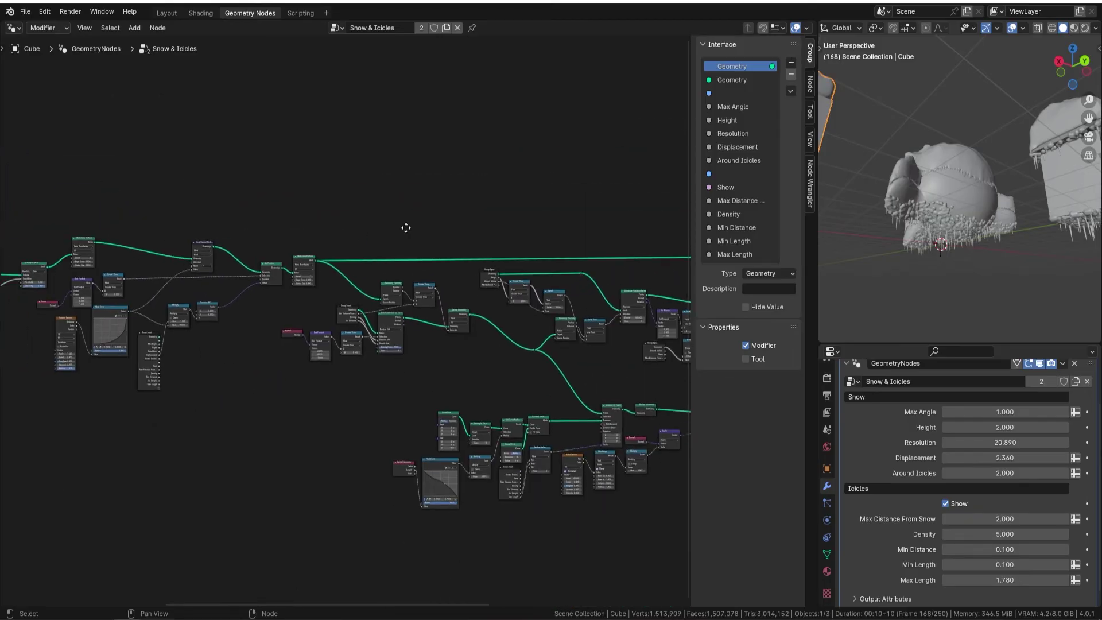
scroll(472, 248, up, 4)
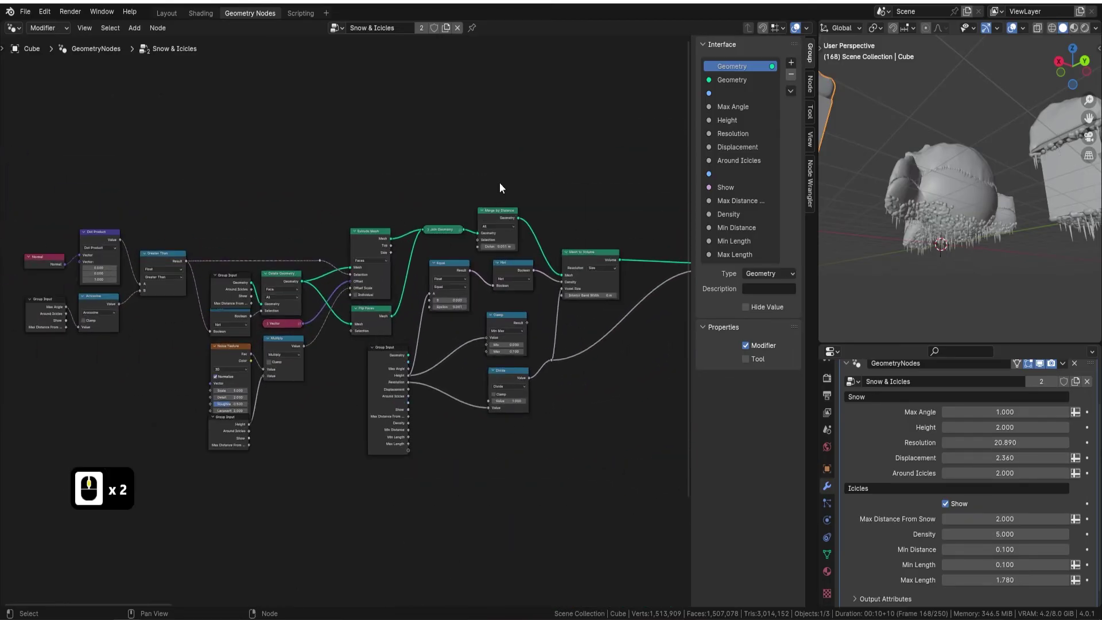
key(n)
scroll(655, 186, up, 3)
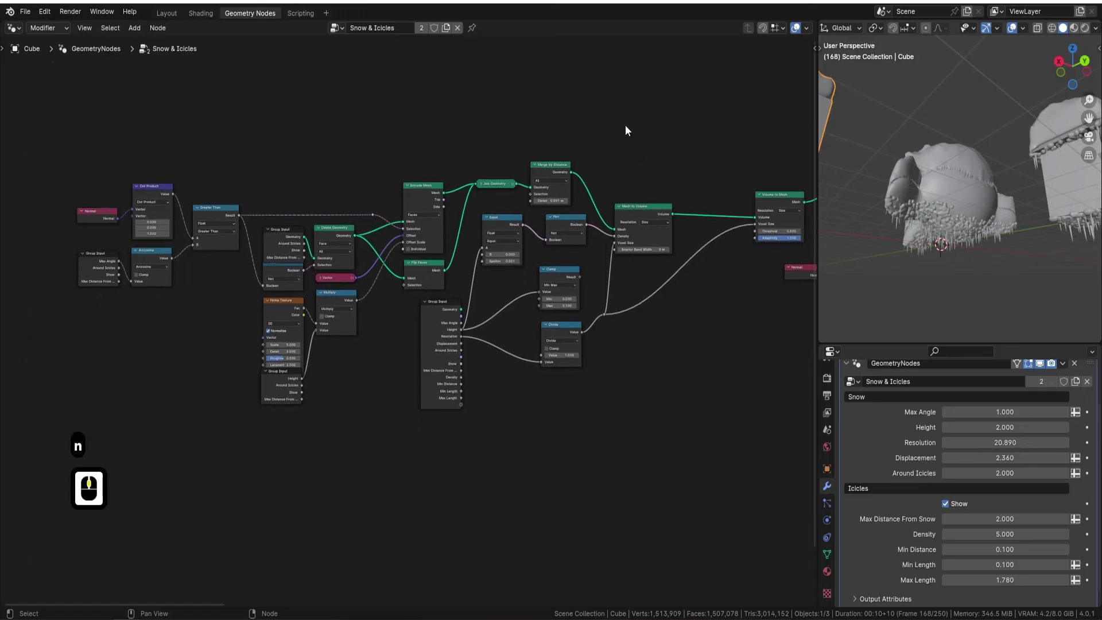
Step: Pan from the Volume to Mesh and Float Curve nodes across to Join Geometry and Switch
middle_drag(495, 136, 594, 130)
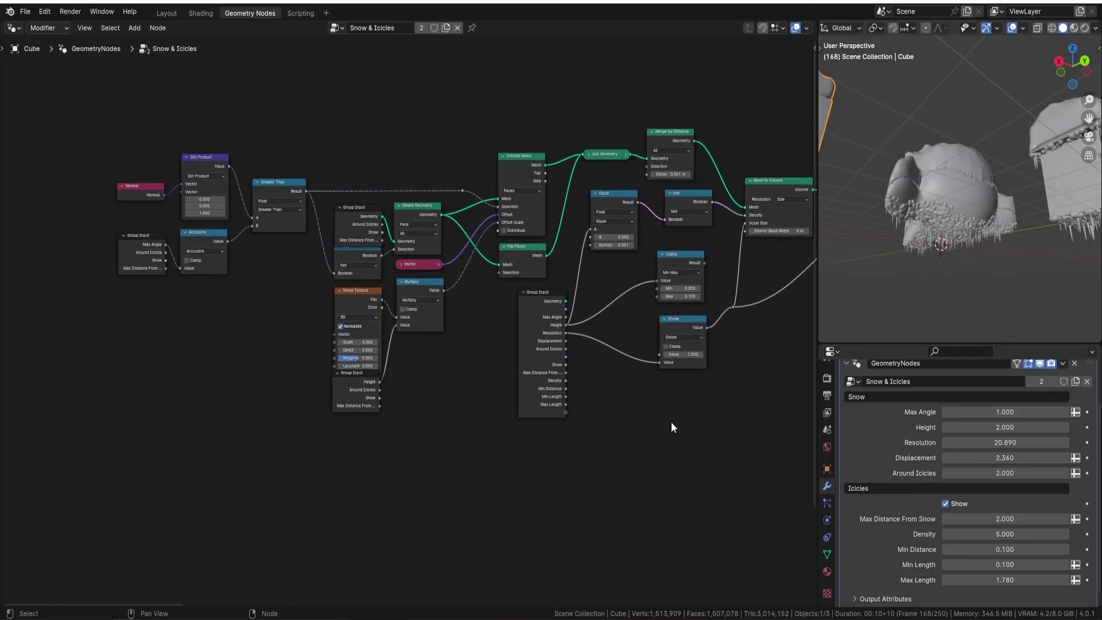
middle_drag(716, 411, 362, 408)
middle_click(363, 417)
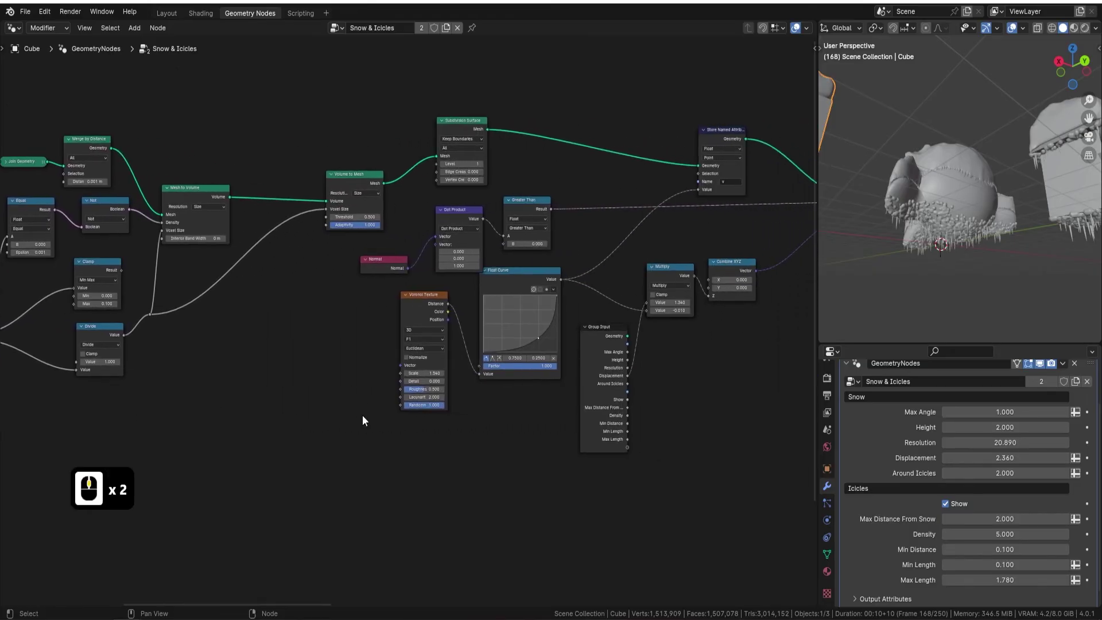
middle_drag(735, 421, 163, 419)
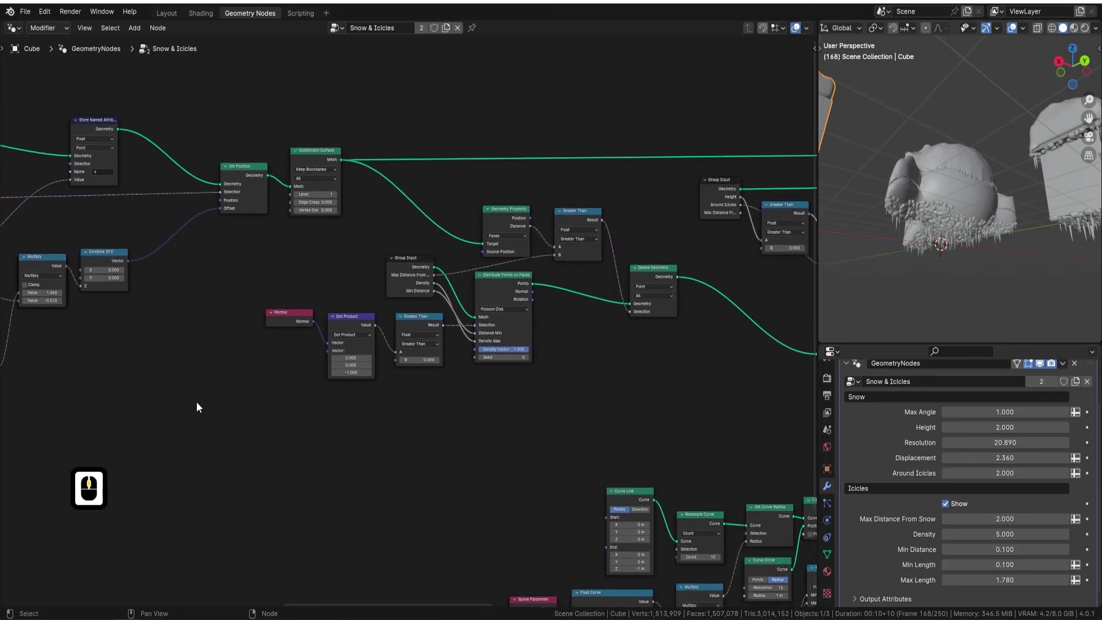
middle_drag(723, 386, 281, 397)
middle_drag(524, 407, 407, 404)
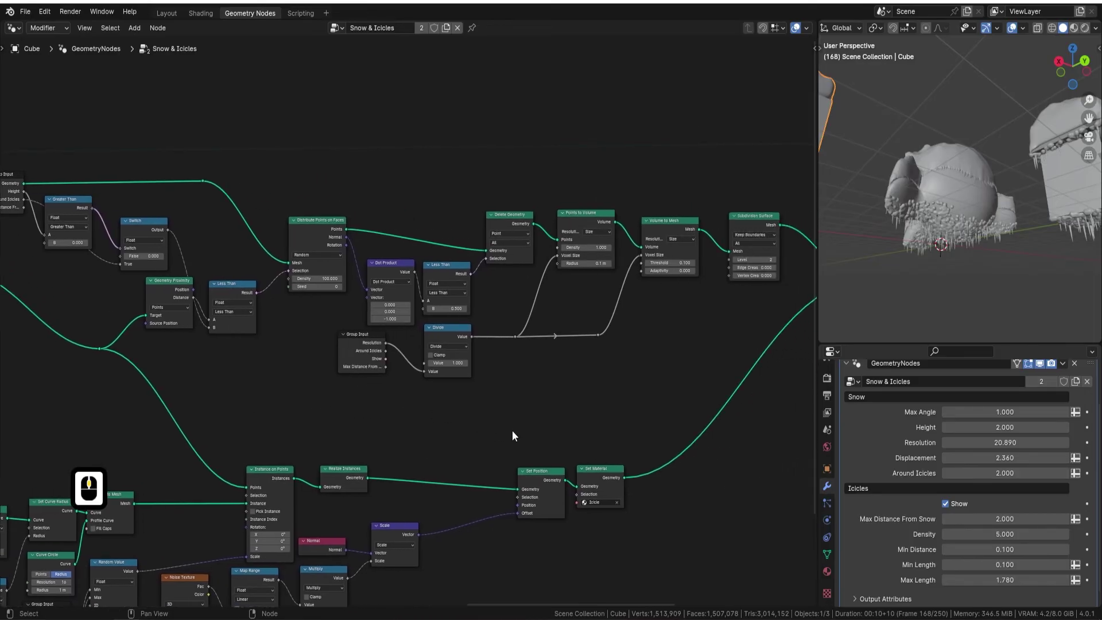
middle_drag(637, 401, 218, 377)
Step: Pan back to centre the Set Position and Set Material nodes in the tree
middle_drag(551, 372, 637, 330)
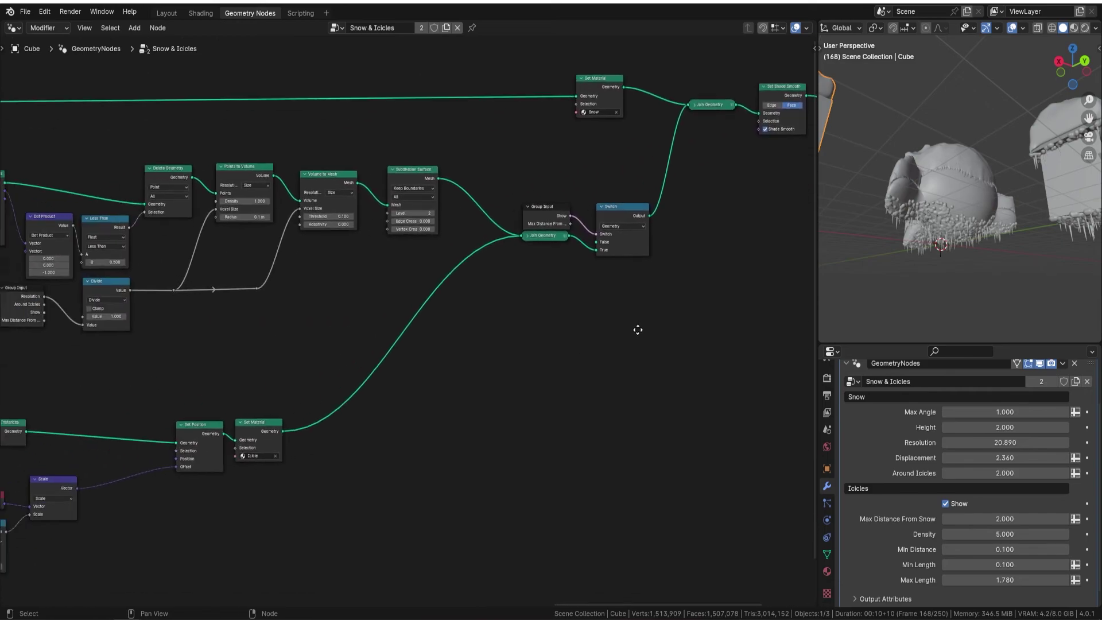
scroll(247, 358, down, 3)
scroll(527, 253, up, 4)
middle_drag(527, 253, 367, 201)
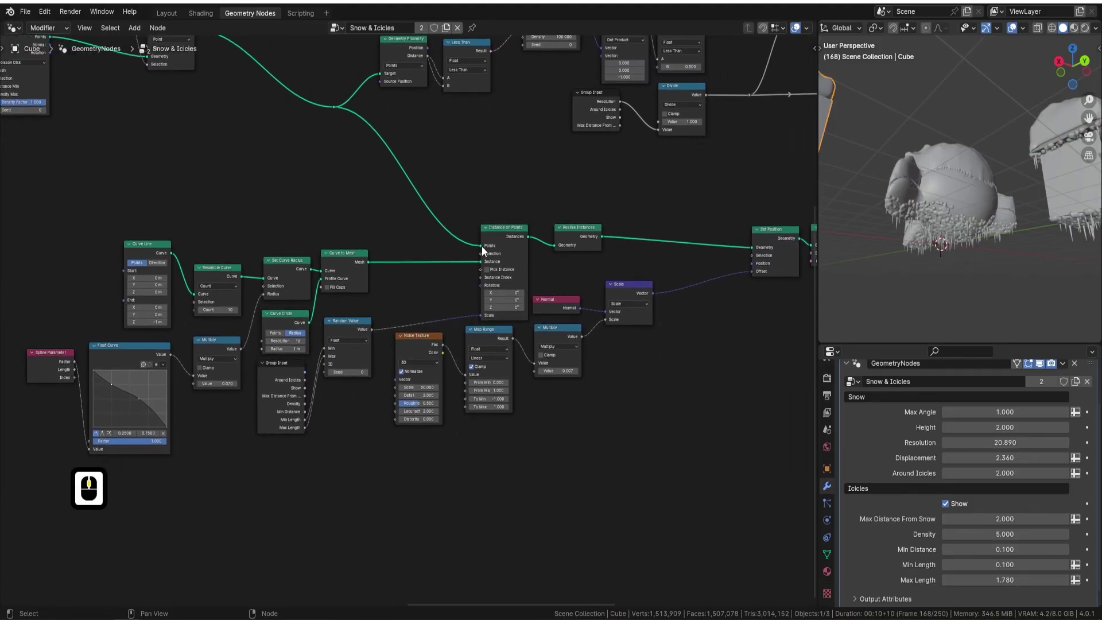
middle_drag(600, 203, 381, 216)
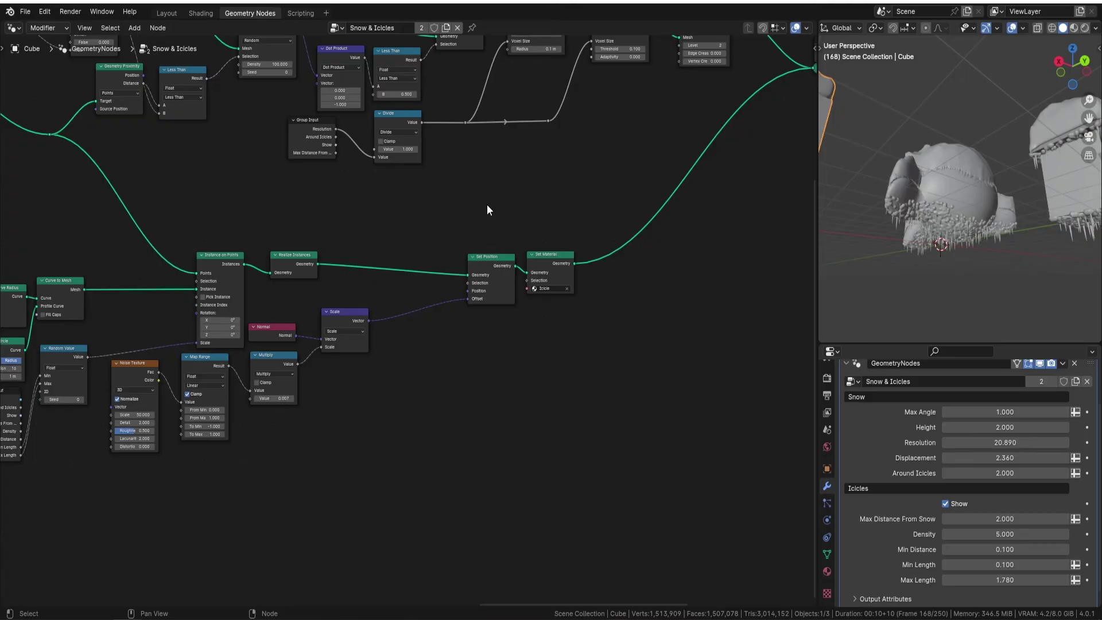
scroll(416, 218, down, 5)
middle_drag(354, 191, 378, 315)
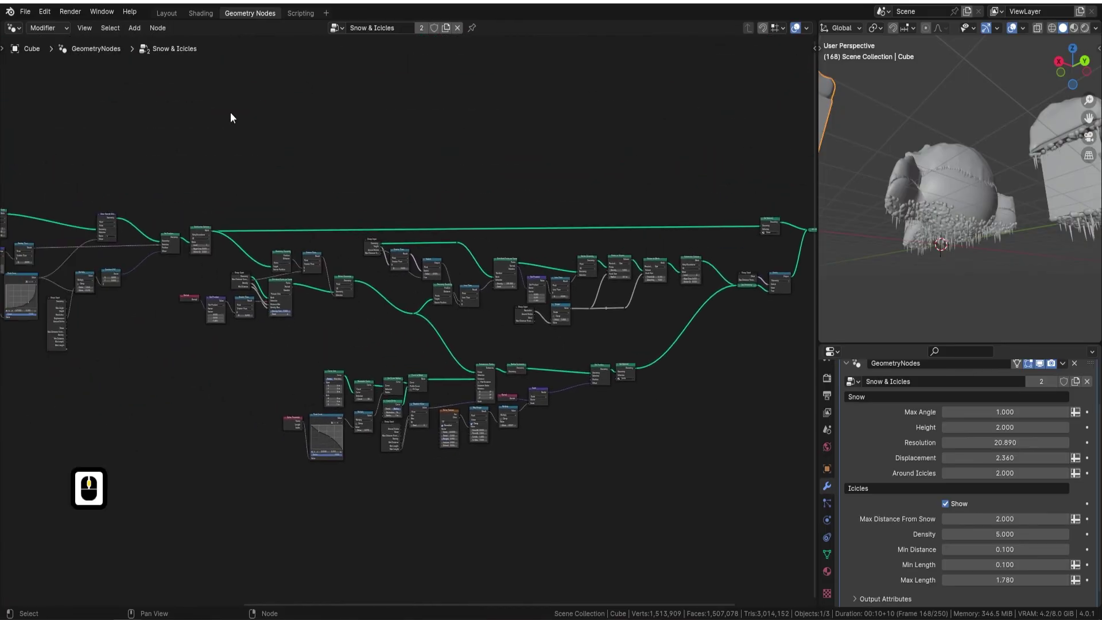